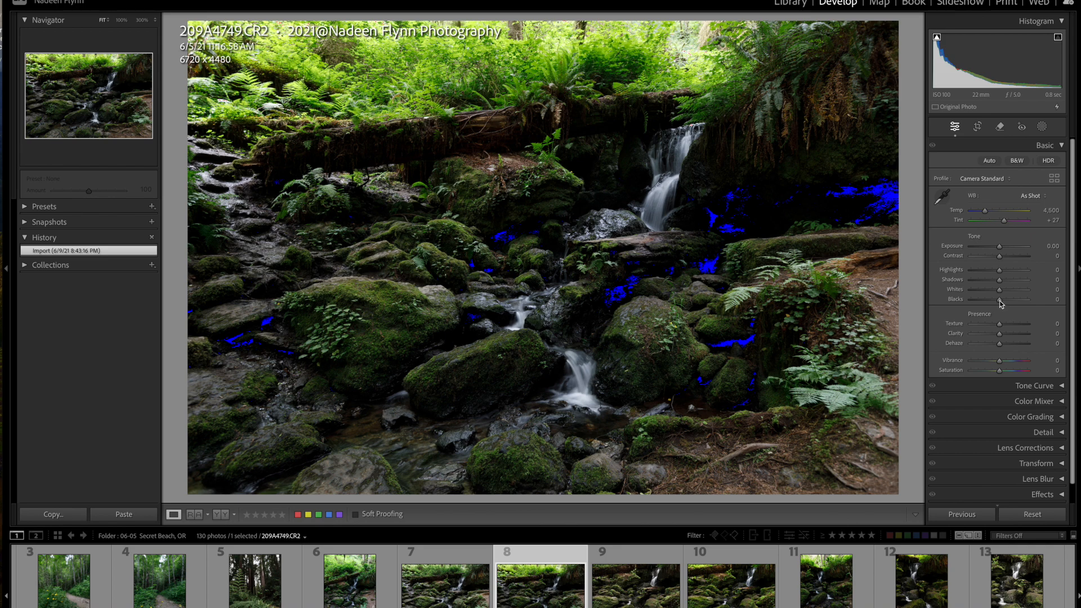
Step: Create a brush mask with Shadows at 20 and Blacks at 10, and turn off its overlay
left_click(1043, 127)
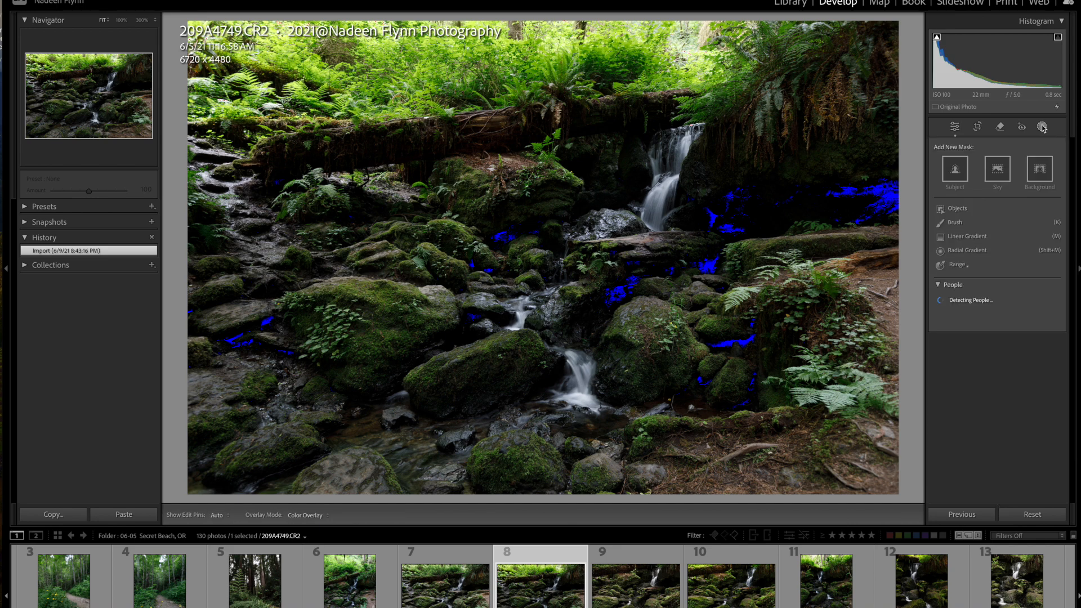
left_click(956, 224)
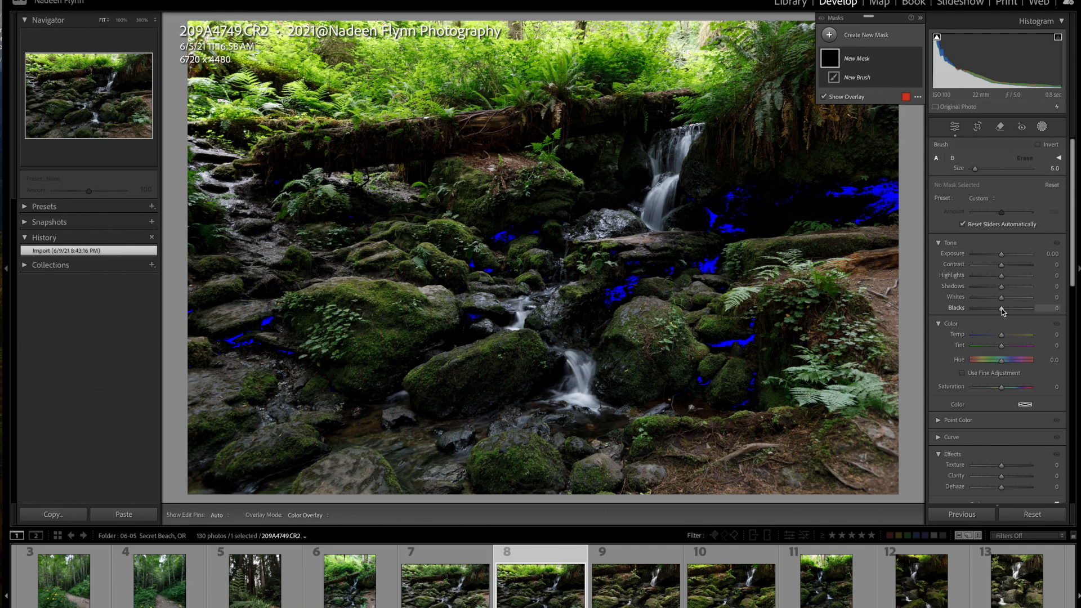
key("o")
left_click_drag(1002, 310, 1005, 312)
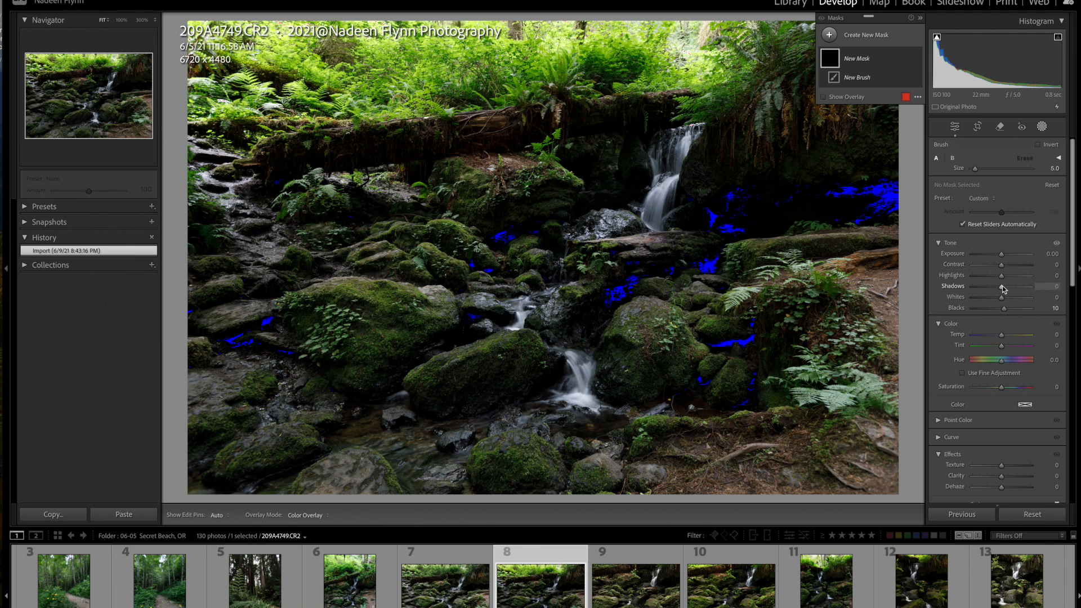
left_click_drag(1003, 288, 1009, 289)
Step: Enlarge the brush and paint over the clipped dark areas beside the waterfall and between the rocks, and finish masking
scroll(868, 203, "up", 9)
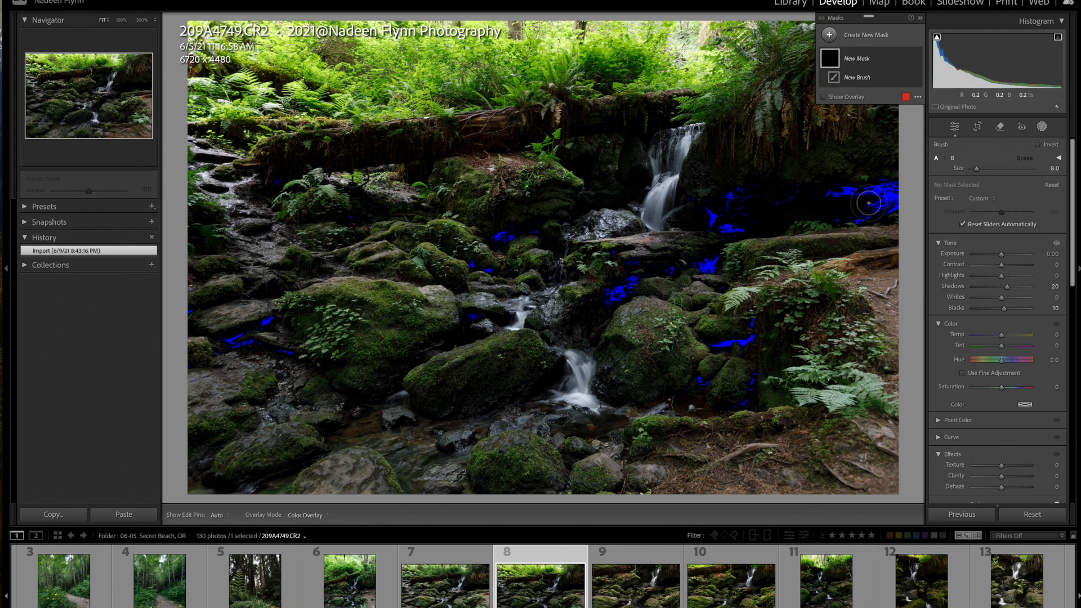
mouse_move(868, 203)
left_mouse_down()
mouse_move(899, 191)
mouse_move(828, 196)
mouse_move(874, 202)
mouse_move(702, 209)
mouse_move(755, 203)
mouse_move(710, 257)
mouse_move(623, 276)
mouse_move(595, 297)
mouse_move(614, 277)
left_mouse_up()
left_click_drag(505, 239, 482, 251)
left_click_drag(460, 335, 474, 317)
mouse_move(280, 325)
left_mouse_down()
mouse_move(237, 338)
mouse_move(280, 353)
mouse_move(279, 316)
left_mouse_up()
mouse_move(711, 334)
left_mouse_down()
mouse_move(743, 337)
mouse_move(729, 346)
mouse_move(743, 394)
mouse_move(676, 394)
left_mouse_up()
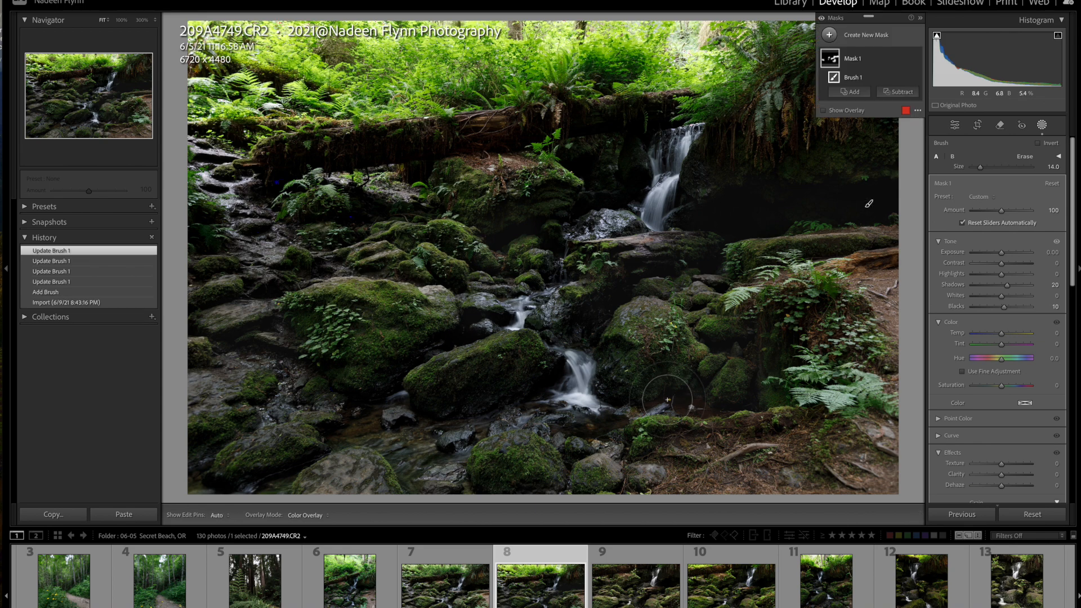
left_click(1042, 126)
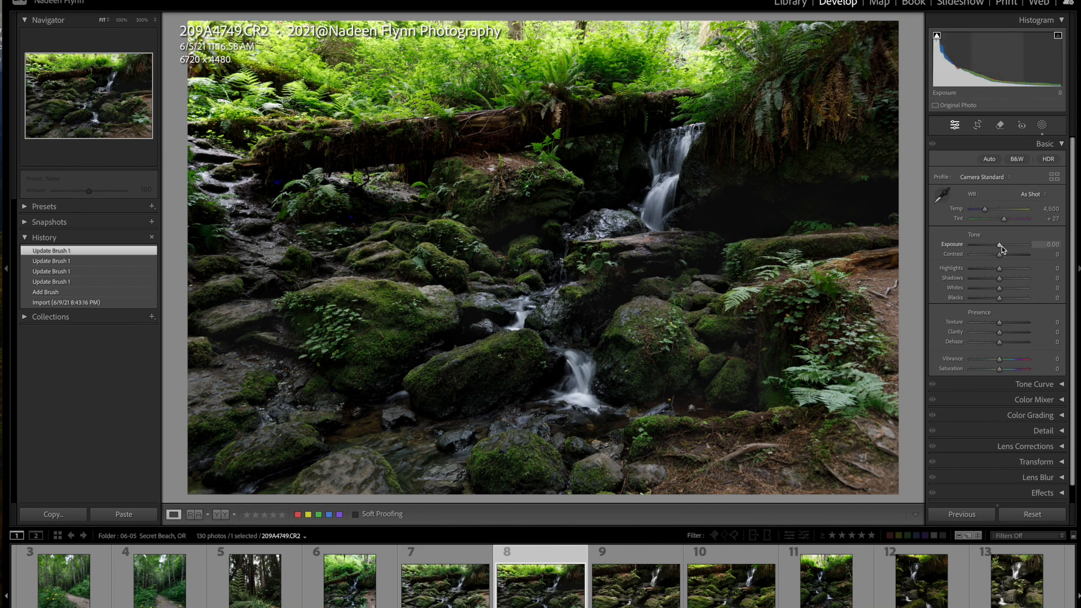
Step: Set the global tone to Exposure +0.35, Highlights -5, Shadows +10, Whites -5 and Blacks -22
left_click_drag(999, 245, 1003, 248)
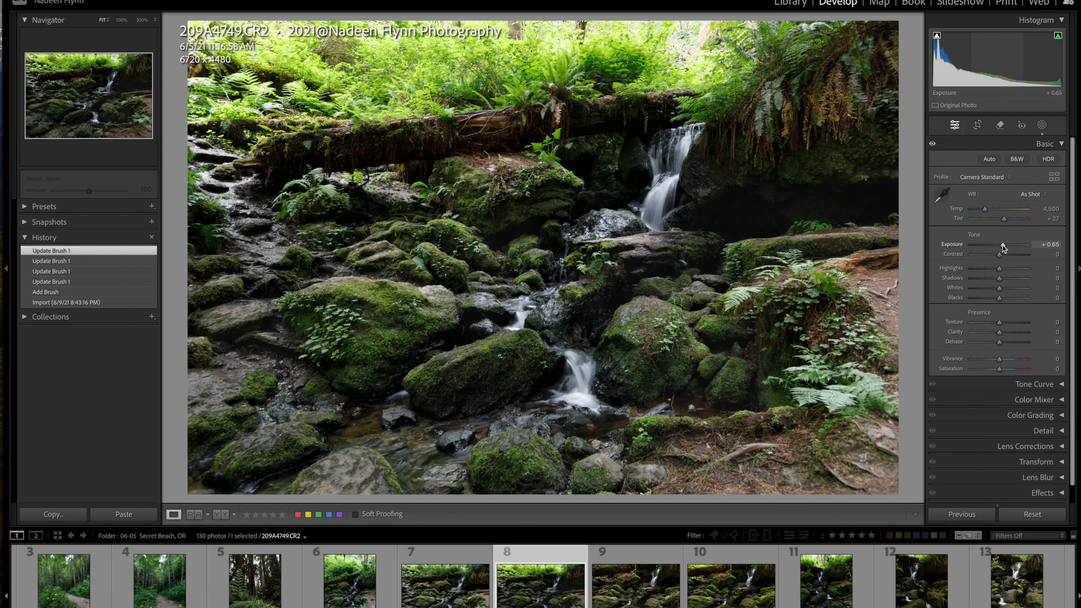
left_click_drag(1003, 248, 1003, 248)
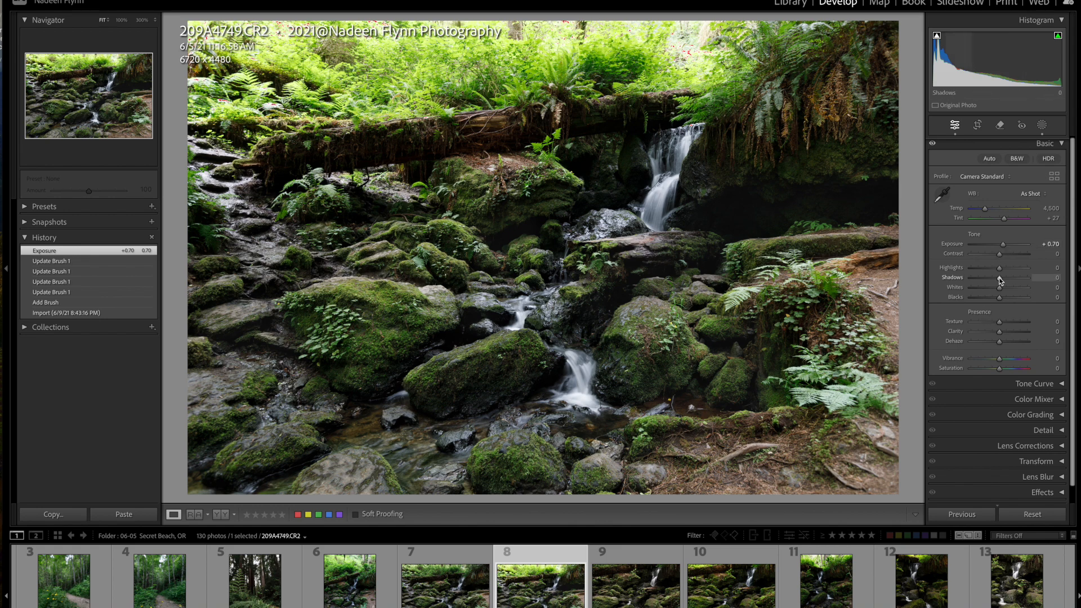
left_click_drag(1000, 280, 1002, 280)
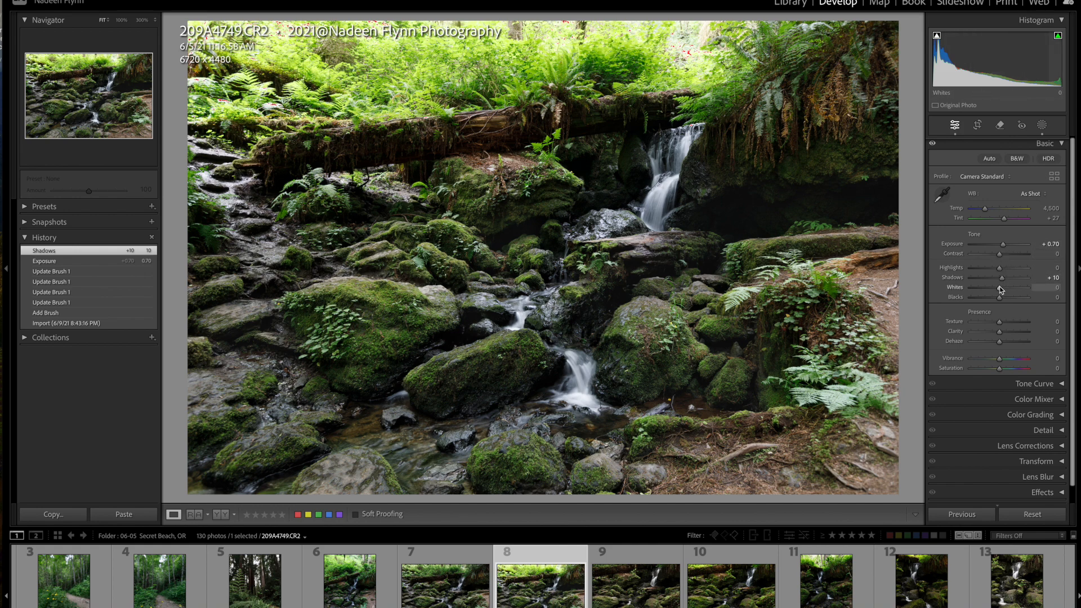
left_click_drag(998, 288, 997, 289)
left_click_drag(998, 268, 998, 268)
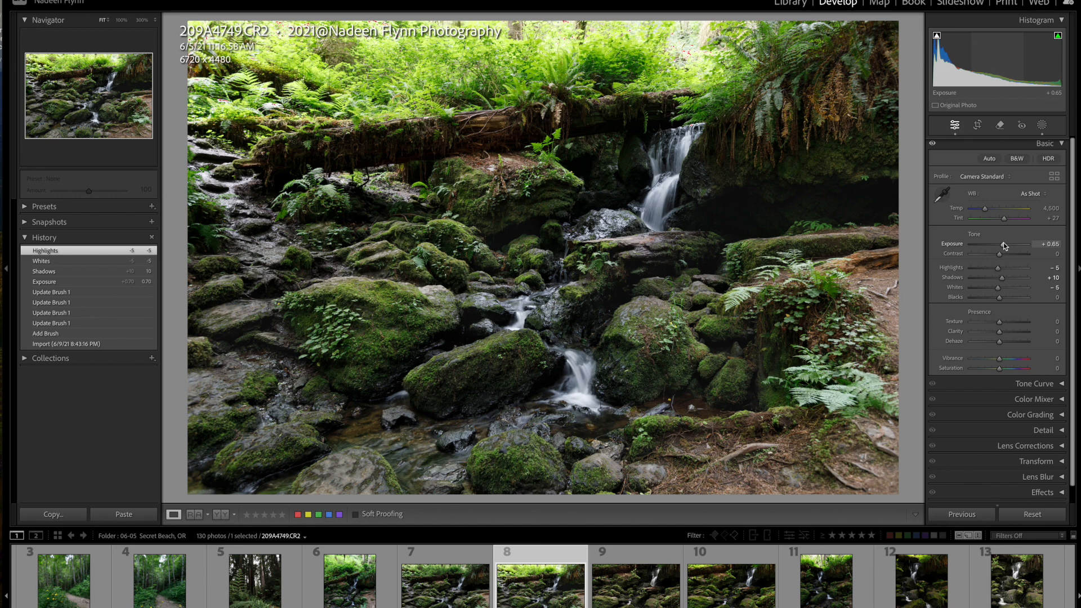
left_click_drag(1005, 246, 1004, 246)
left_click_drag(1003, 246, 1002, 246)
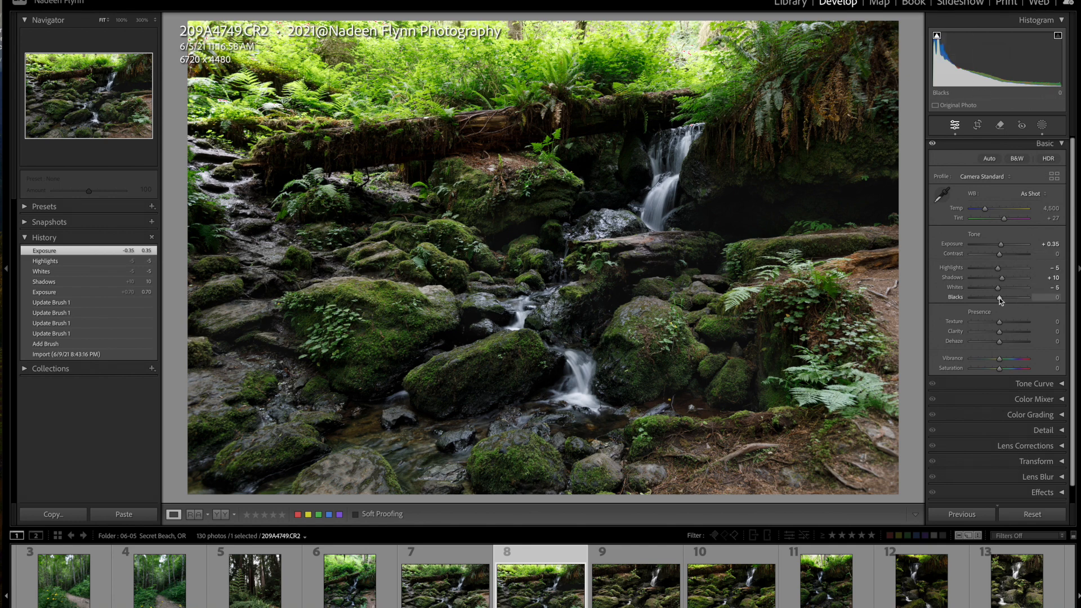
left_click_drag(998, 298, 994, 300)
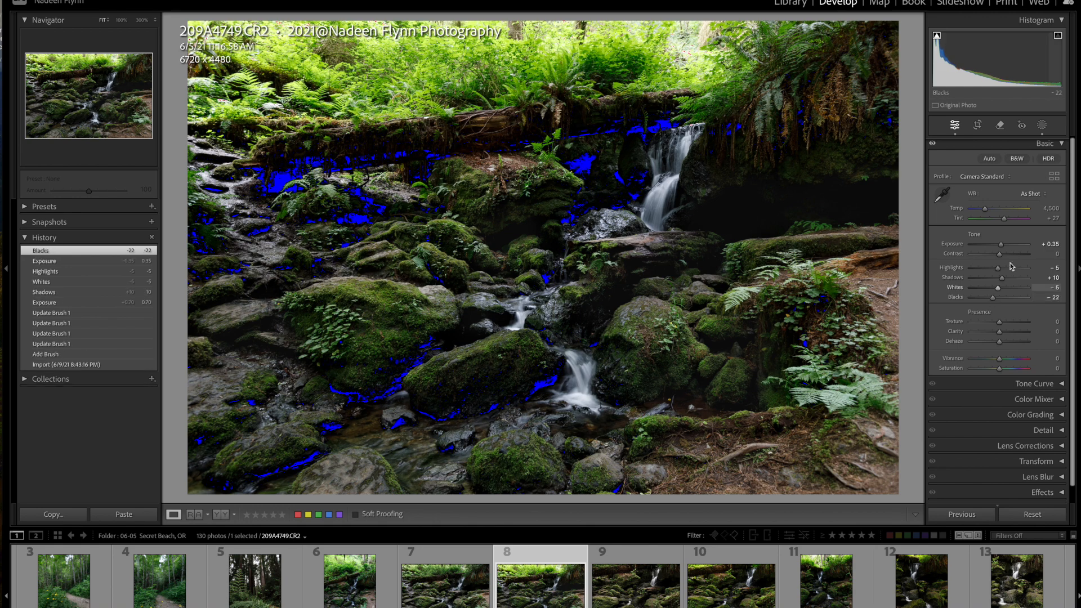
Step: Extend the existing brush mask over the remaining clipped shadows under the log, around the rocks, ferns and lower stream
left_click(1042, 125)
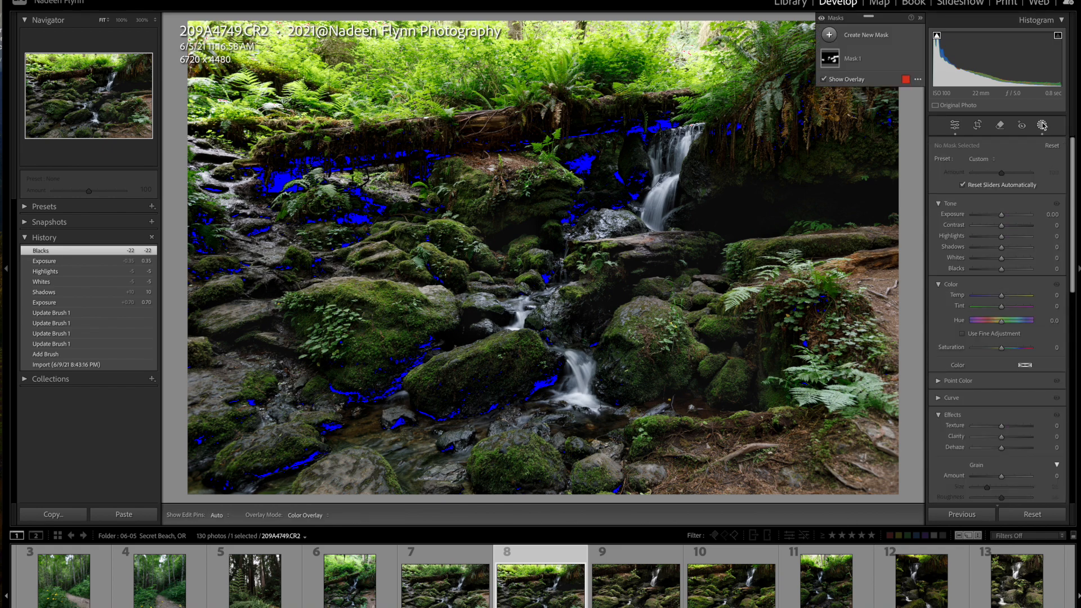
left_click(832, 60)
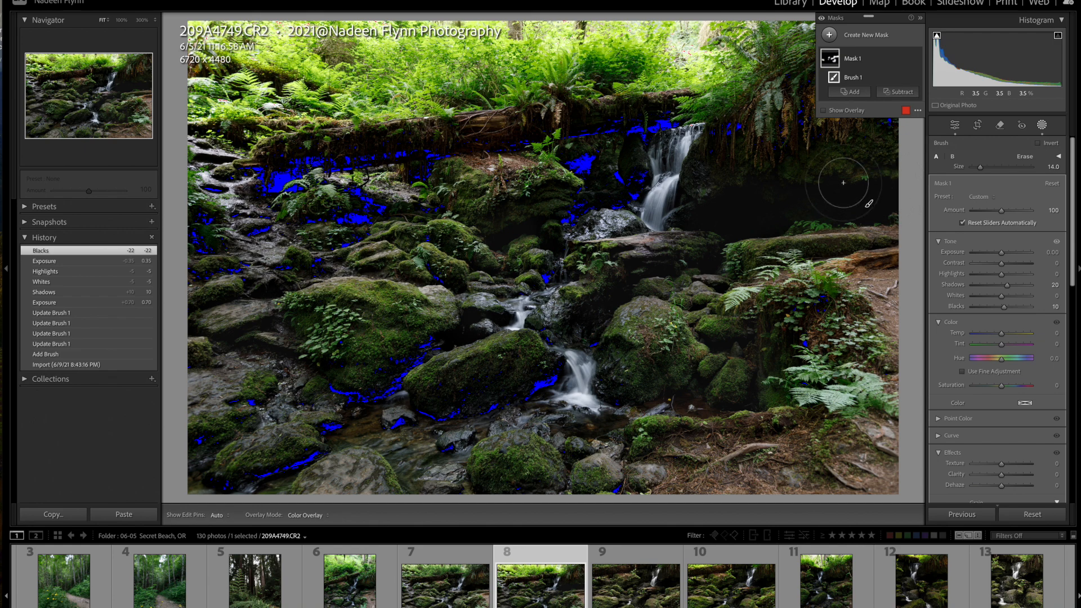
mouse_move(729, 131)
left_mouse_down()
mouse_move(717, 141)
mouse_move(652, 123)
mouse_move(505, 135)
mouse_move(248, 181)
left_mouse_up()
mouse_move(186, 195)
left_mouse_down()
mouse_move(187, 247)
mouse_move(266, 226)
mouse_move(411, 209)
mouse_move(318, 240)
mouse_move(443, 217)
left_mouse_up()
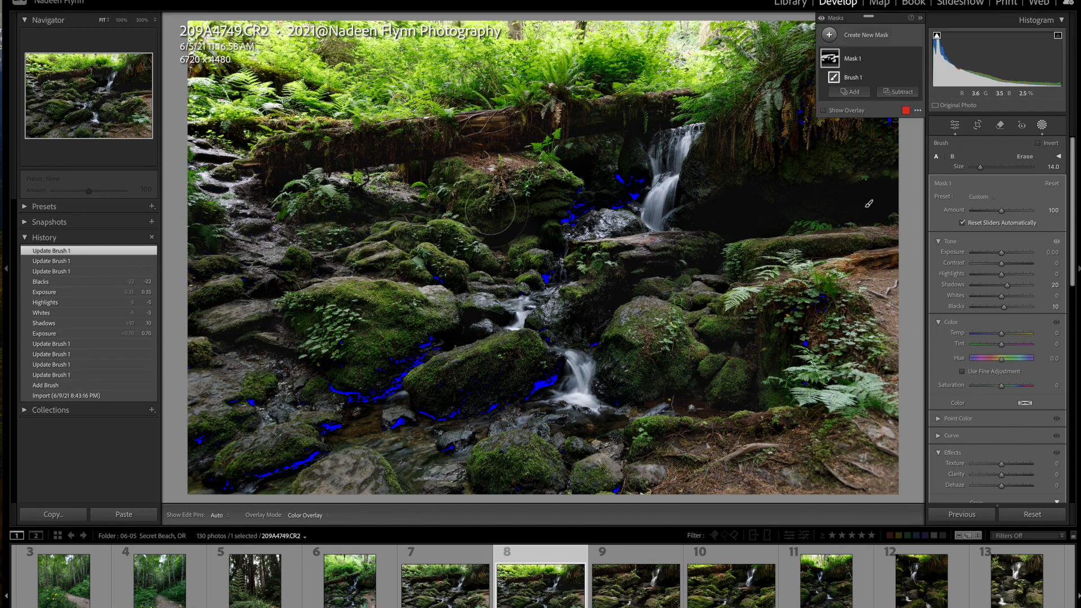
left_click_drag(629, 183, 630, 196)
mouse_move(565, 206)
left_mouse_down()
mouse_move(566, 247)
mouse_move(550, 278)
left_mouse_up()
left_click_drag(444, 273, 437, 296)
mouse_move(433, 338)
left_mouse_down()
mouse_move(383, 397)
mouse_move(319, 390)
mouse_move(334, 352)
left_mouse_up()
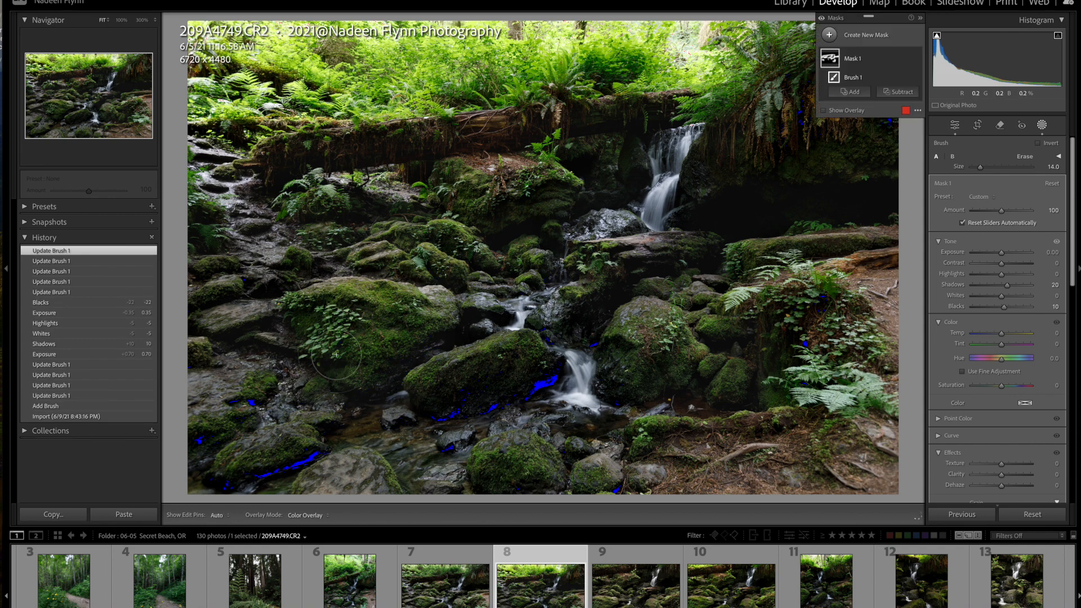
left_click_drag(260, 395, 237, 411)
left_click_drag(311, 445, 255, 479)
left_click_drag(209, 442, 201, 443)
mouse_move(434, 431)
left_mouse_down()
mouse_move(511, 366)
mouse_move(480, 403)
mouse_move(594, 345)
mouse_move(620, 416)
left_mouse_up()
left_click_drag(568, 455, 596, 445)
left_click_drag(820, 309, 783, 369)
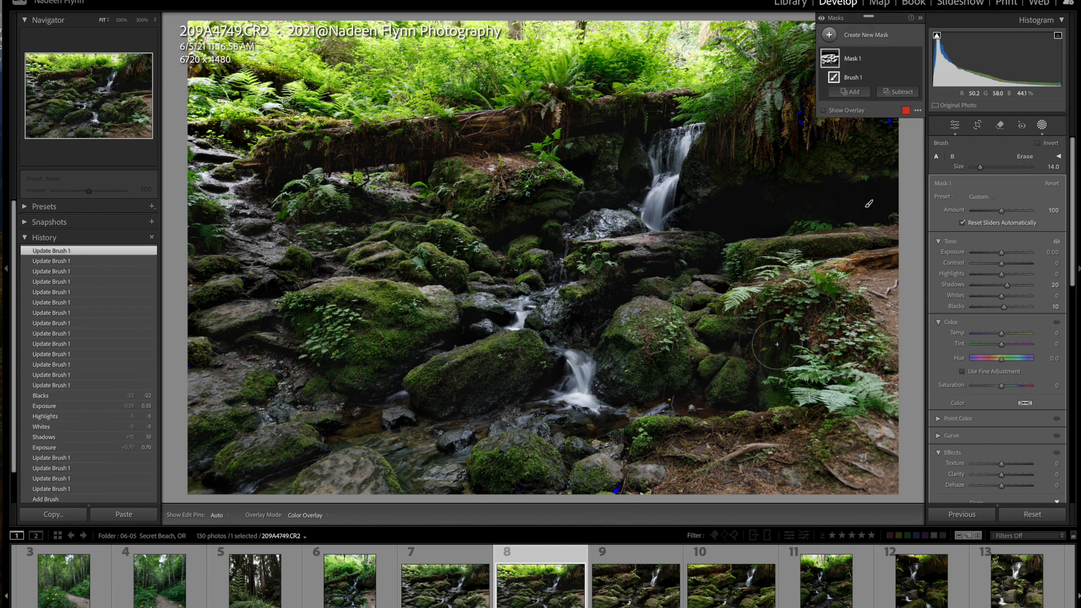
mouse_move(784, 80)
left_mouse_down()
mouse_move(796, 115)
mouse_move(831, 126)
mouse_move(896, 123)
left_mouse_up()
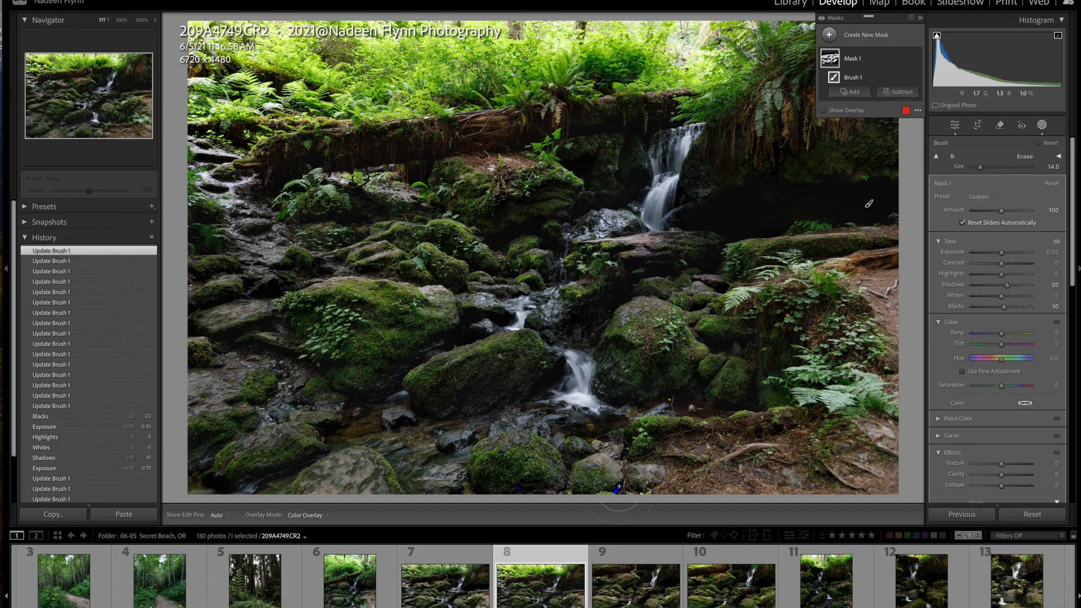
left_click_drag(618, 487, 501, 485)
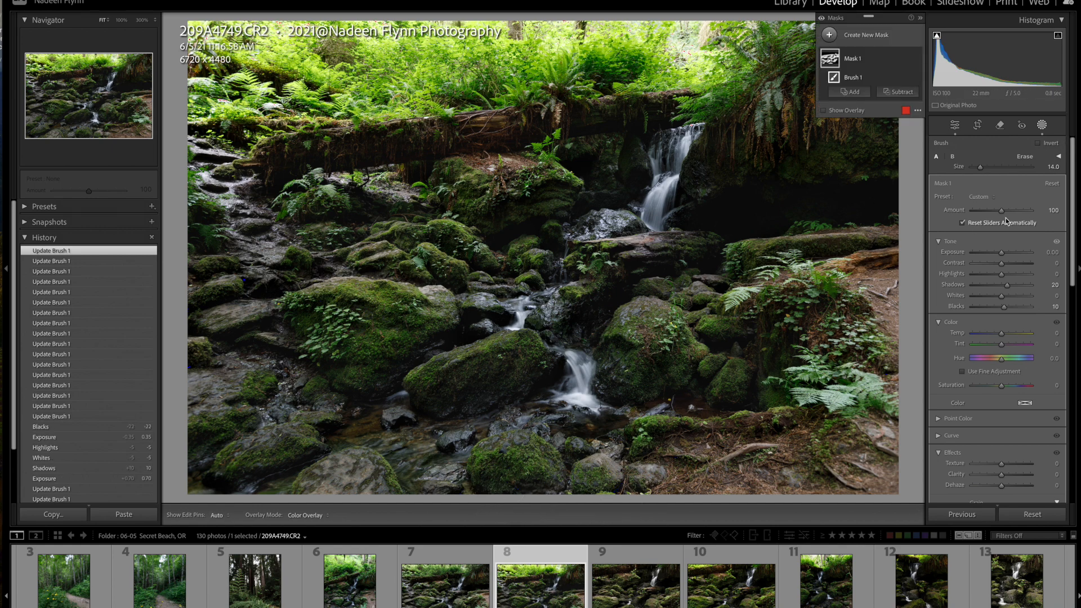
Step: Return to the global adjustments and change the Blacks to +1
left_click(1043, 125)
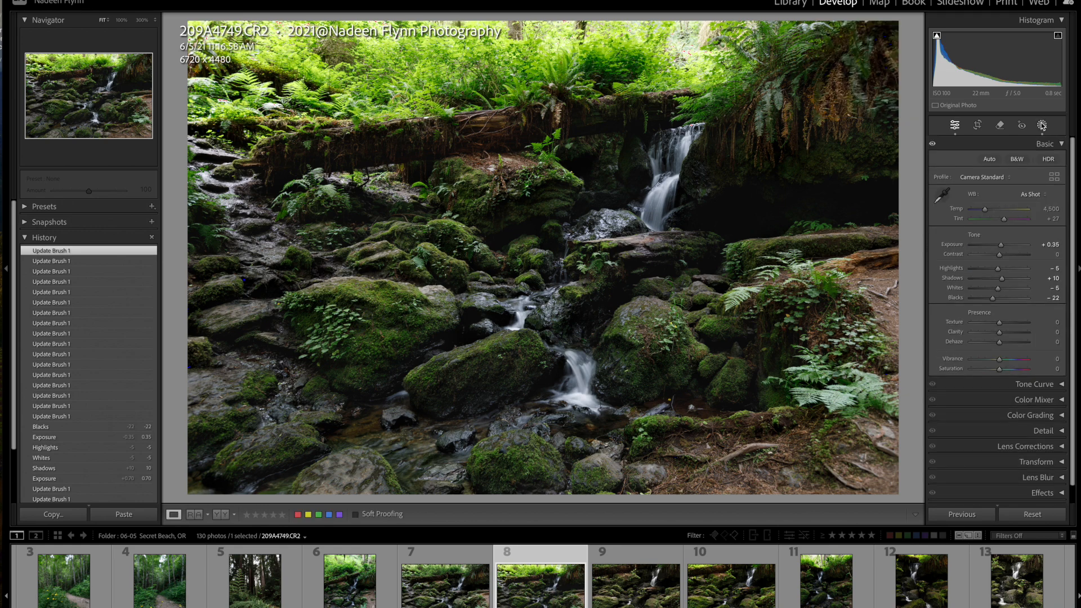
double_click(960, 298)
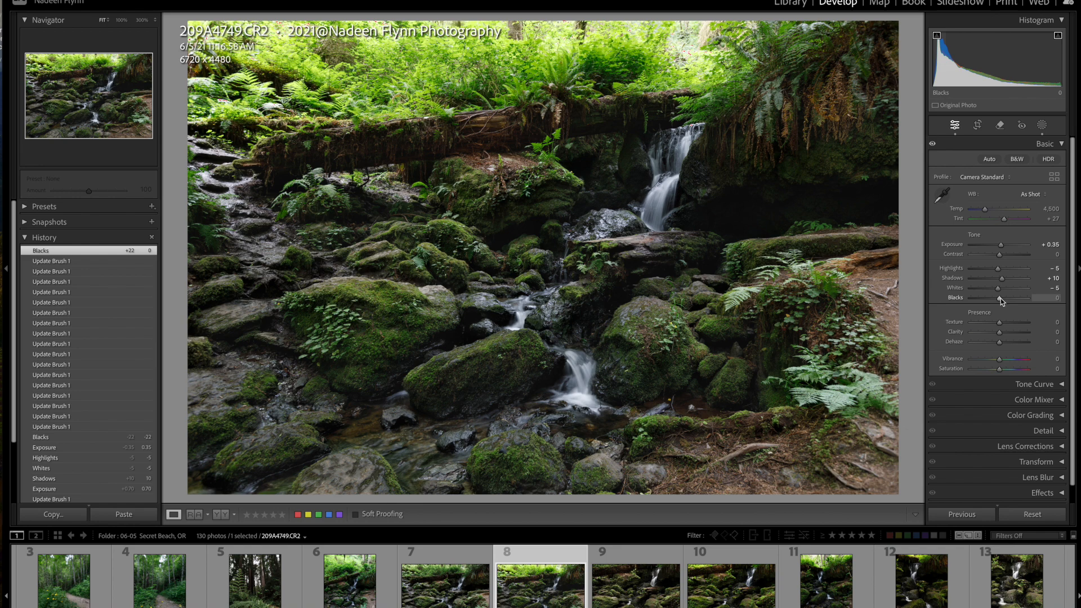
scroll(999, 298, "down", 1)
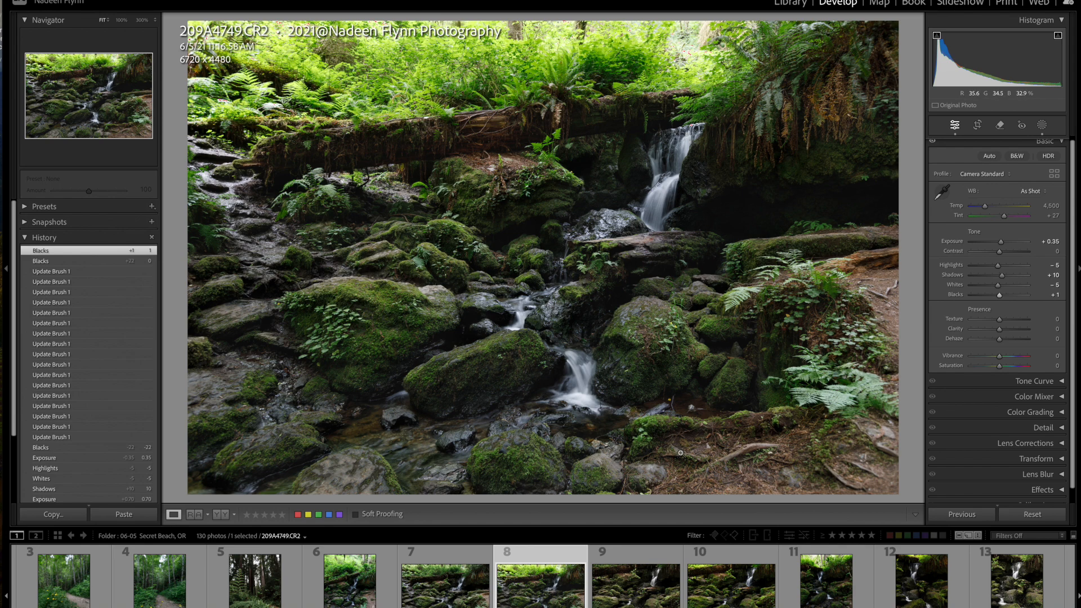
Step: Crop the photo to 5820 x 3880 at its original aspect ratio, trimming the left, right and bottom edges of the scene
left_click(978, 125)
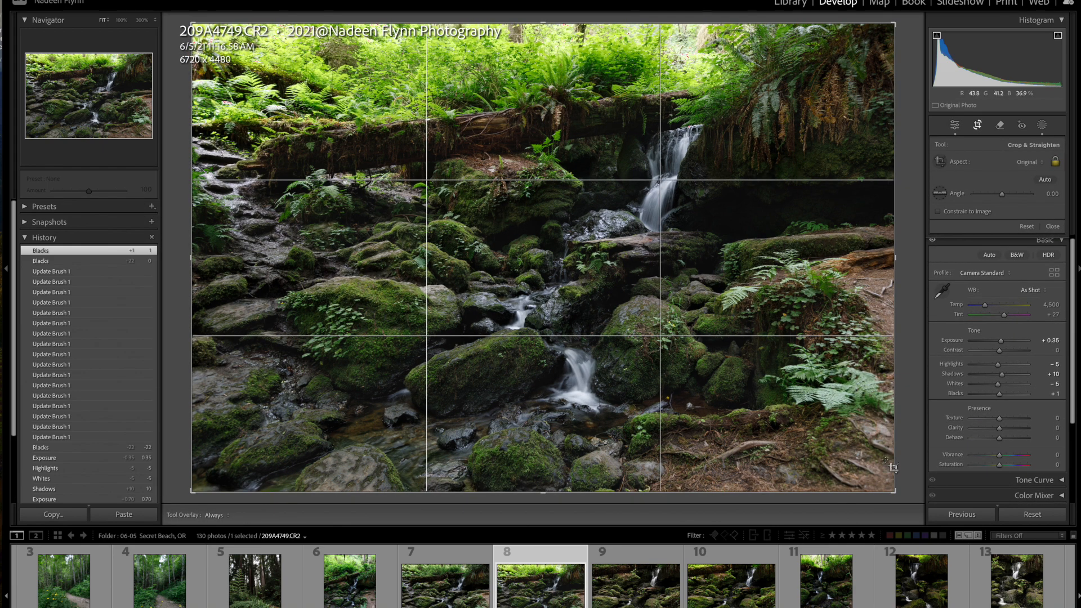
left_click_drag(890, 488, 887, 478)
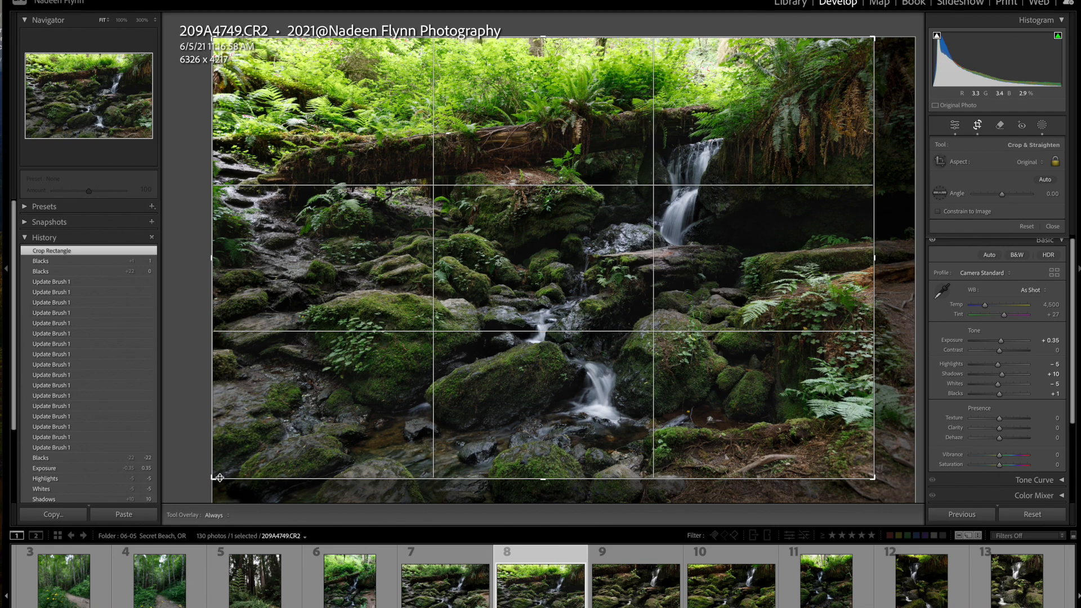
left_click_drag(214, 478, 239, 459)
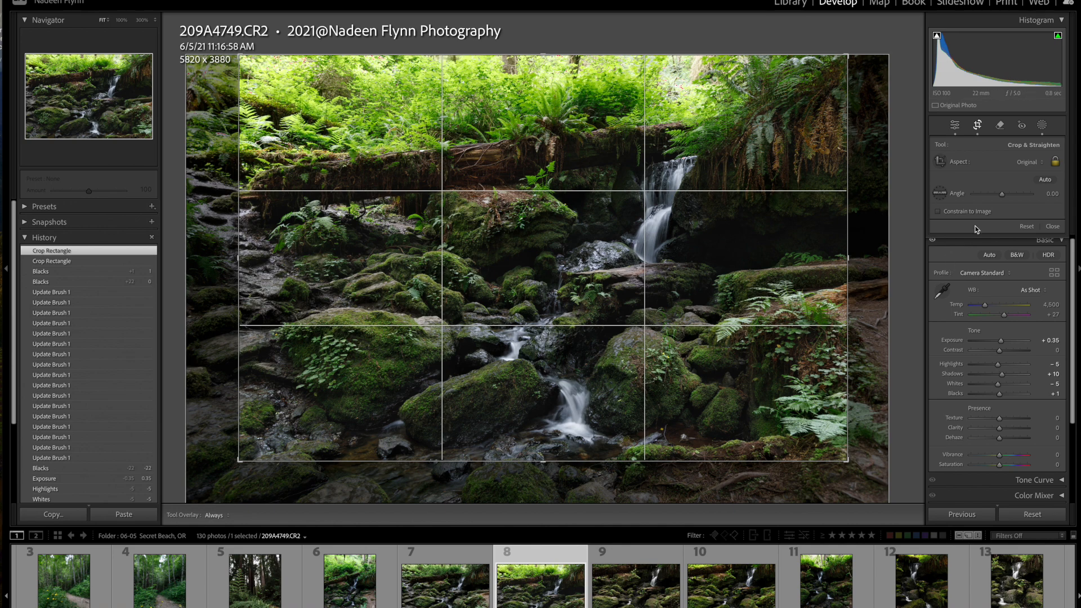
left_click(978, 125)
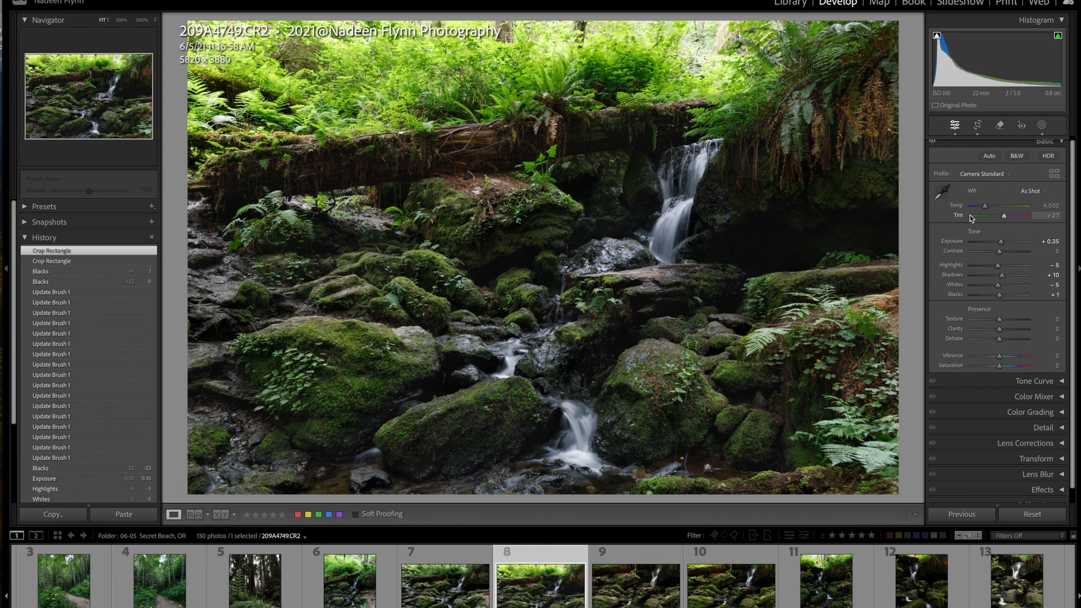
Step: Adjust the yellows in the Color Mixer to Hue -10, Saturation -17 and Luminance -25
scroll(981, 255, "down", 1)
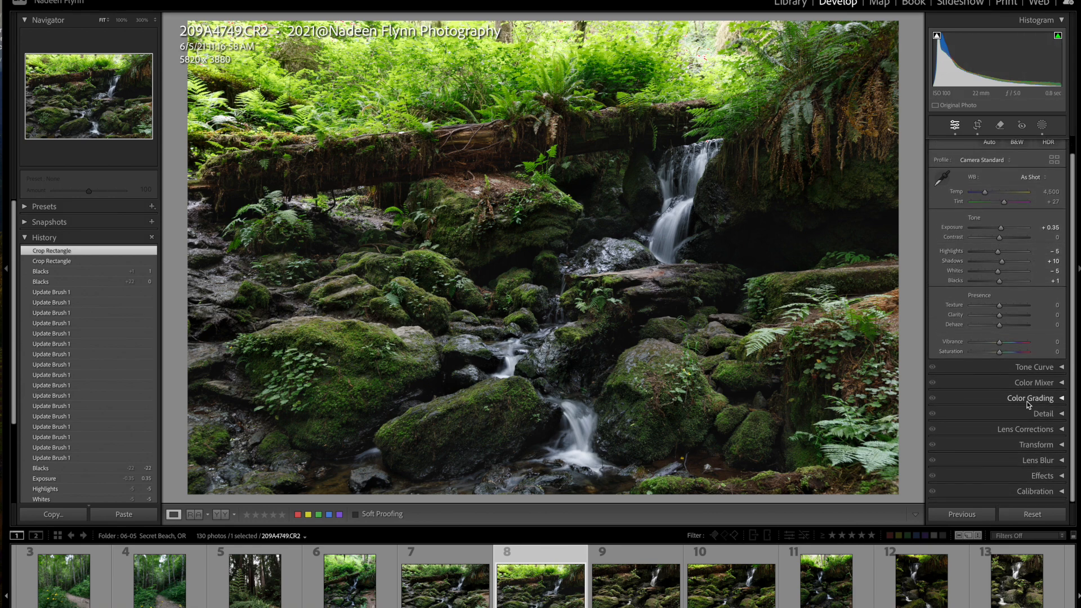
left_click(1061, 399)
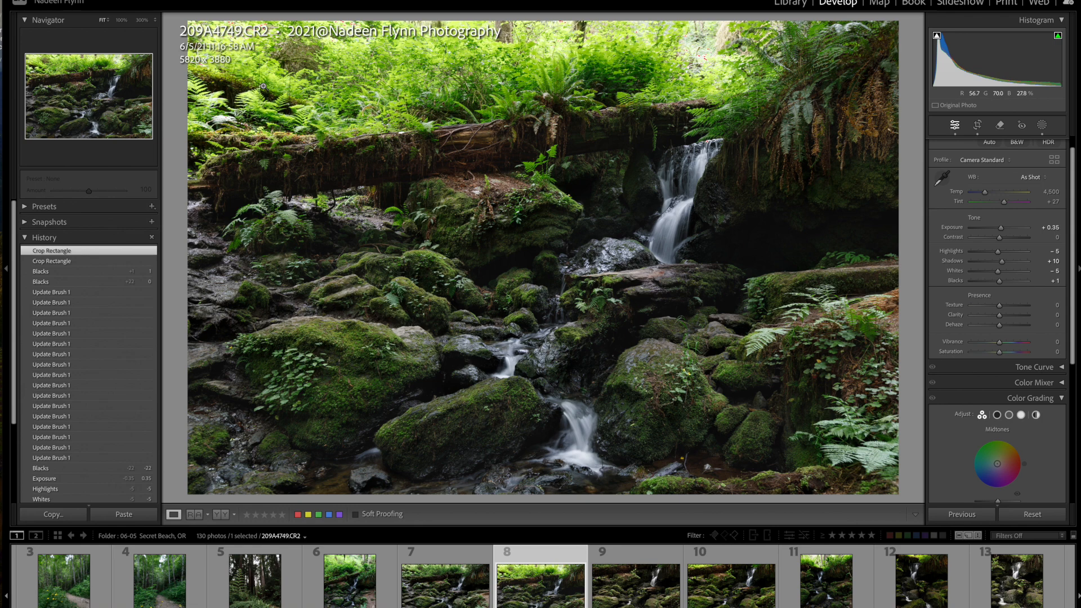
left_click(1061, 398)
left_click(1061, 383)
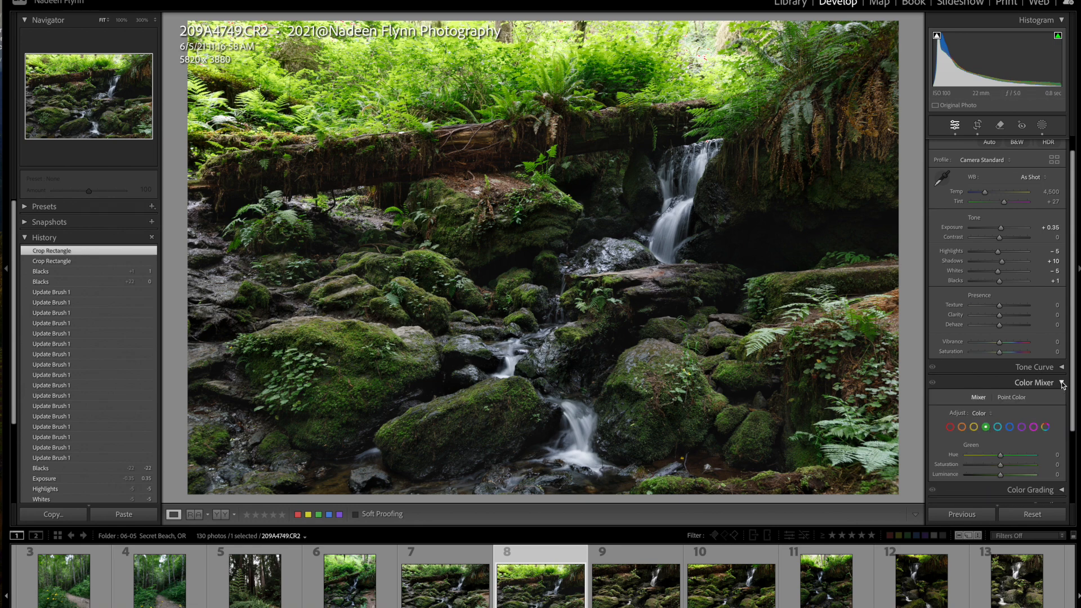
left_click(974, 426)
left_click_drag(1001, 465, 997, 466)
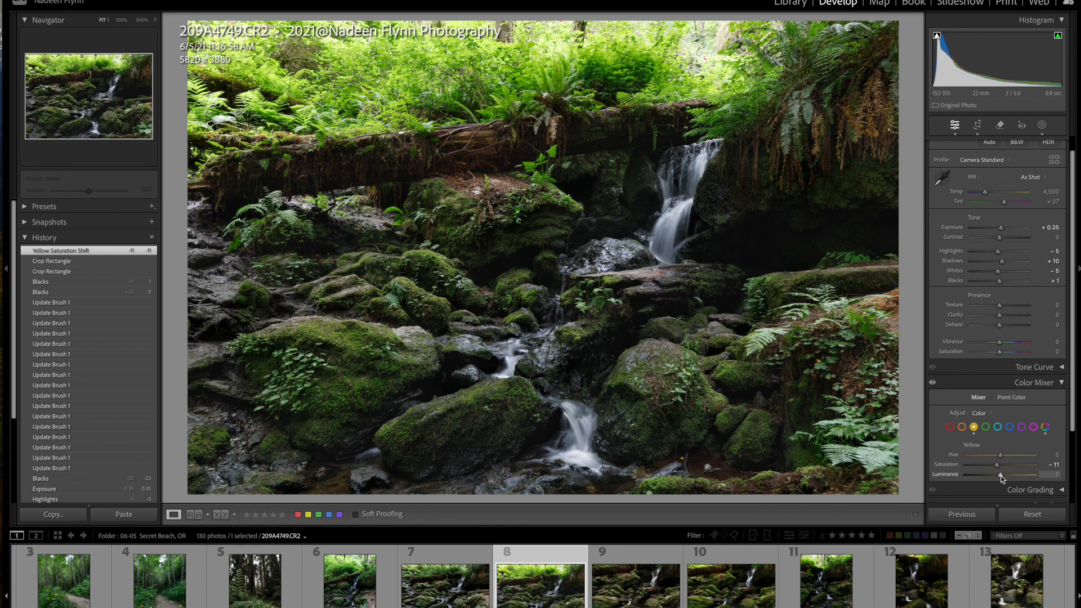
left_click_drag(1001, 474, 994, 477)
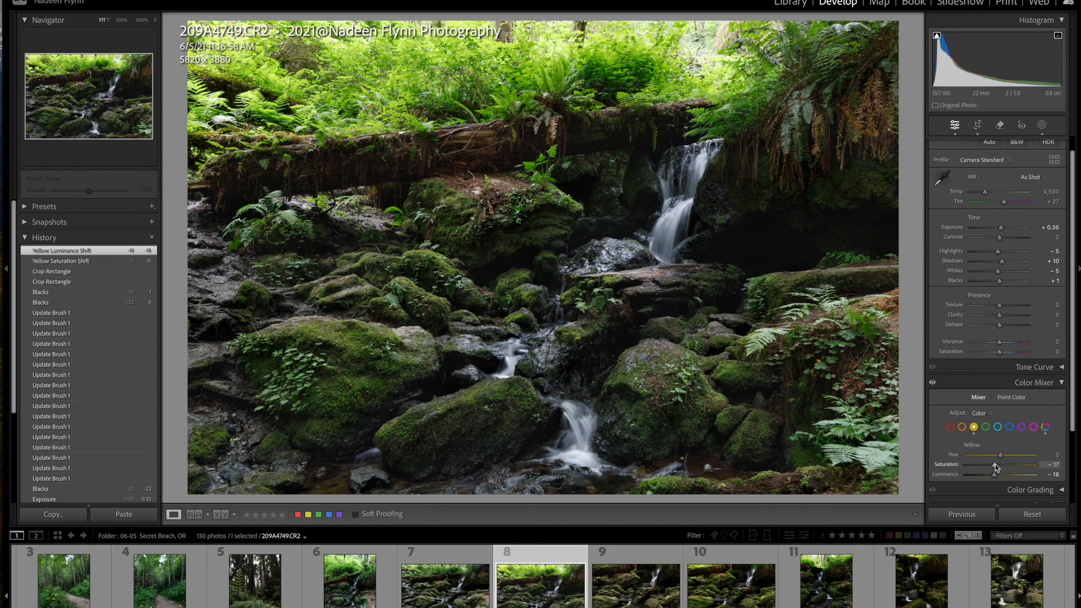
left_click_drag(995, 475, 991, 475)
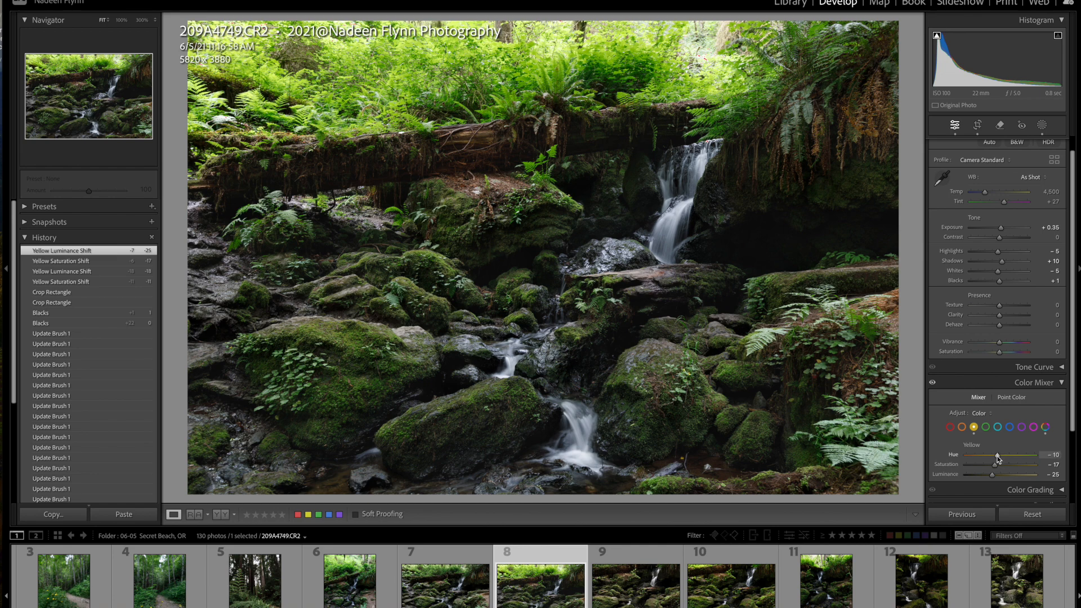
left_click_drag(998, 459, 998, 458)
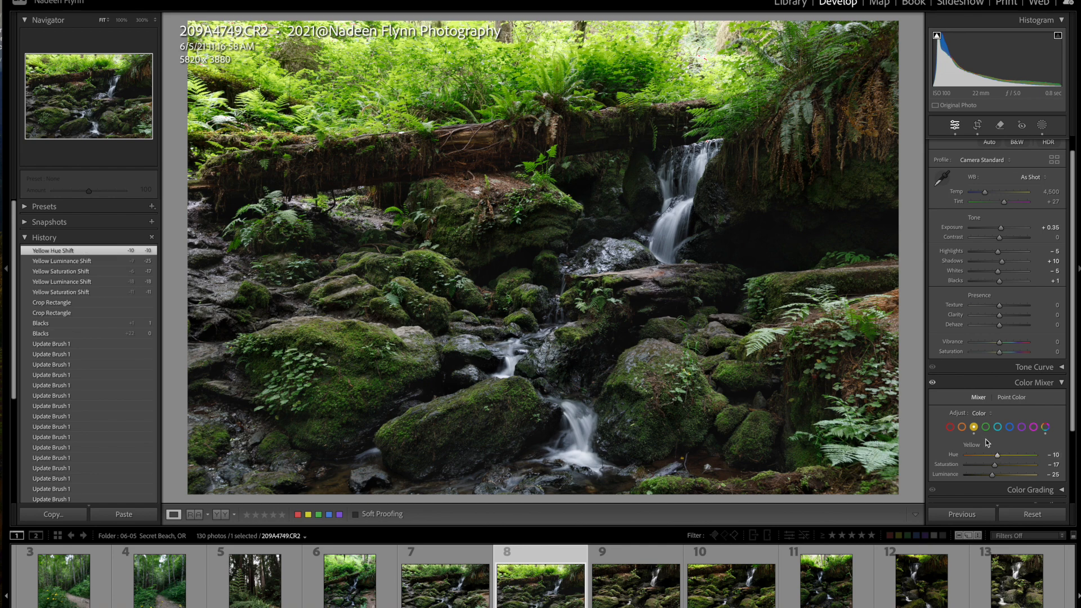
Step: Adjust the greens in the Color Mixer to Hue -7, Saturation -27 and Luminance -18
left_click(985, 427)
left_click_drag(1002, 467, 994, 474)
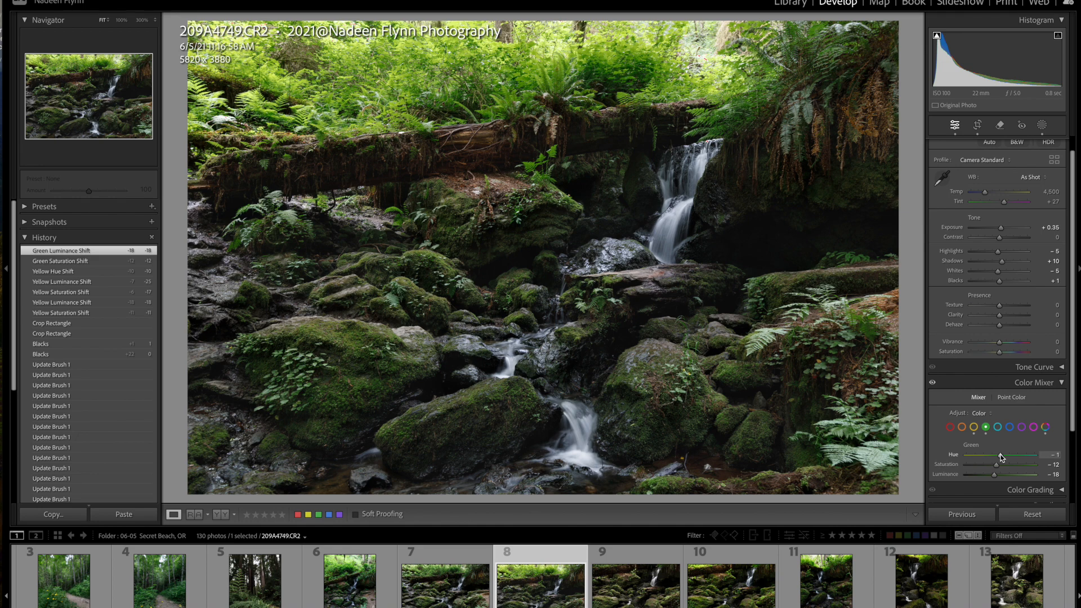
left_click_drag(1001, 454, 1000, 455)
left_click_drag(1000, 457, 992, 468)
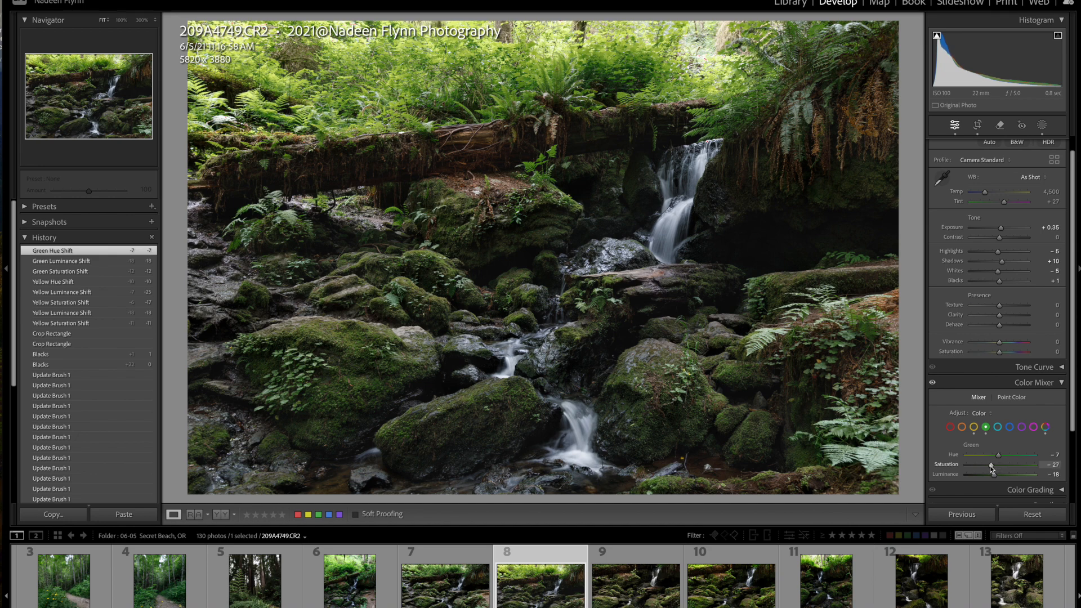
Step: Readjust the greens in the Color Mixer to Saturation -15 and Luminance +14
left_click_drag(990, 468, 990, 468)
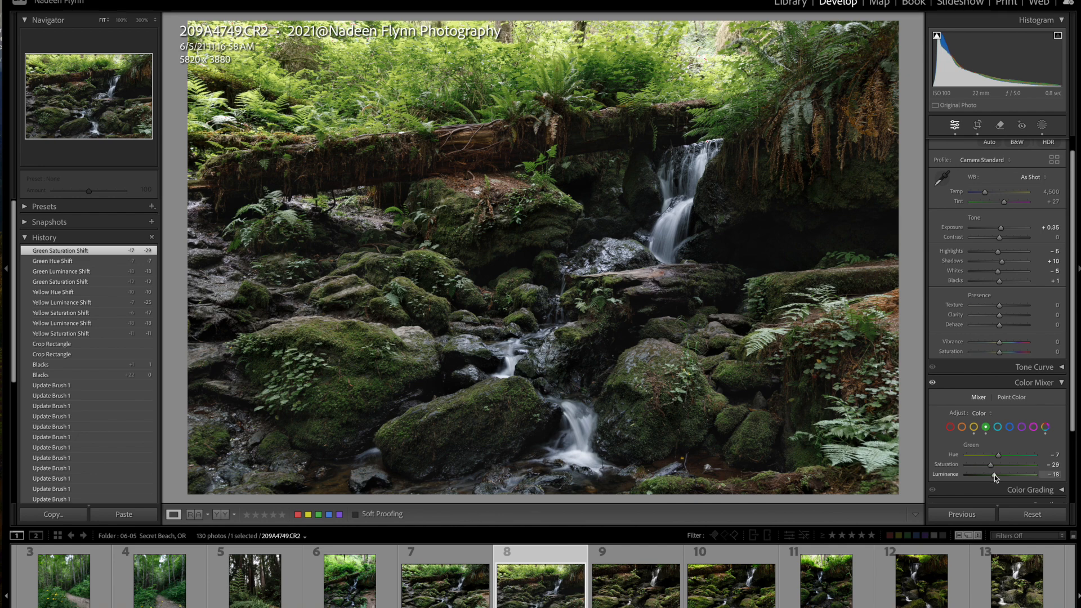
left_click_drag(996, 474, 1004, 474)
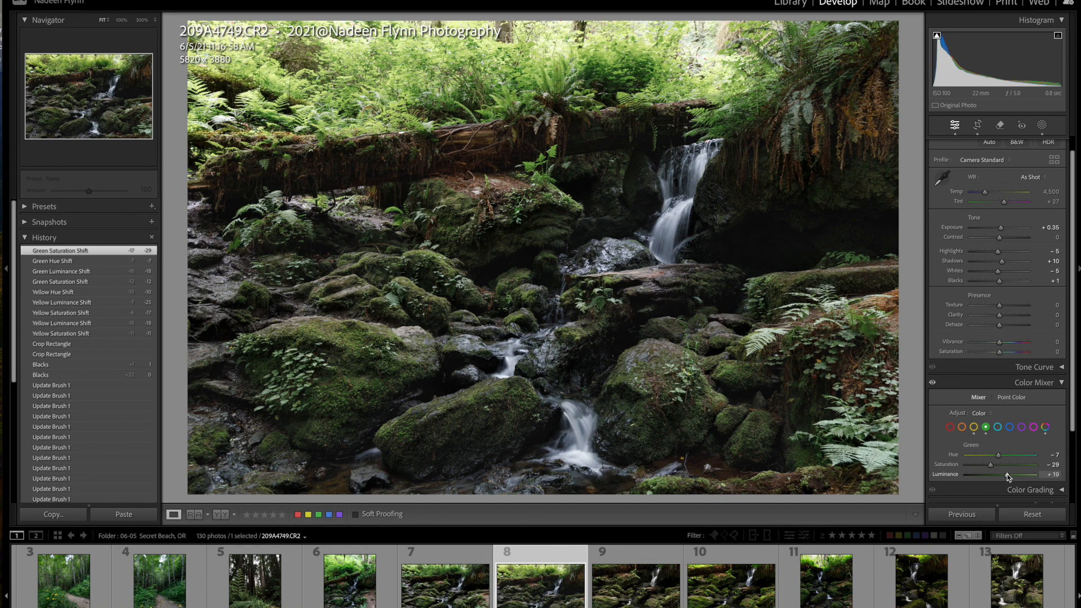
left_click_drag(1006, 475, 1005, 475)
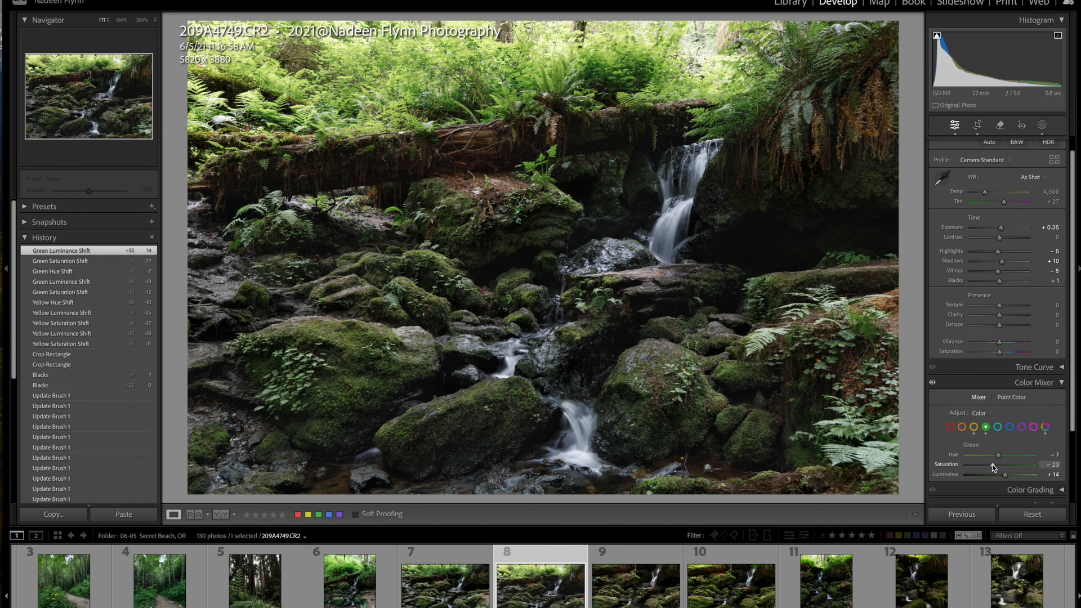
left_click_drag(995, 464, 995, 464)
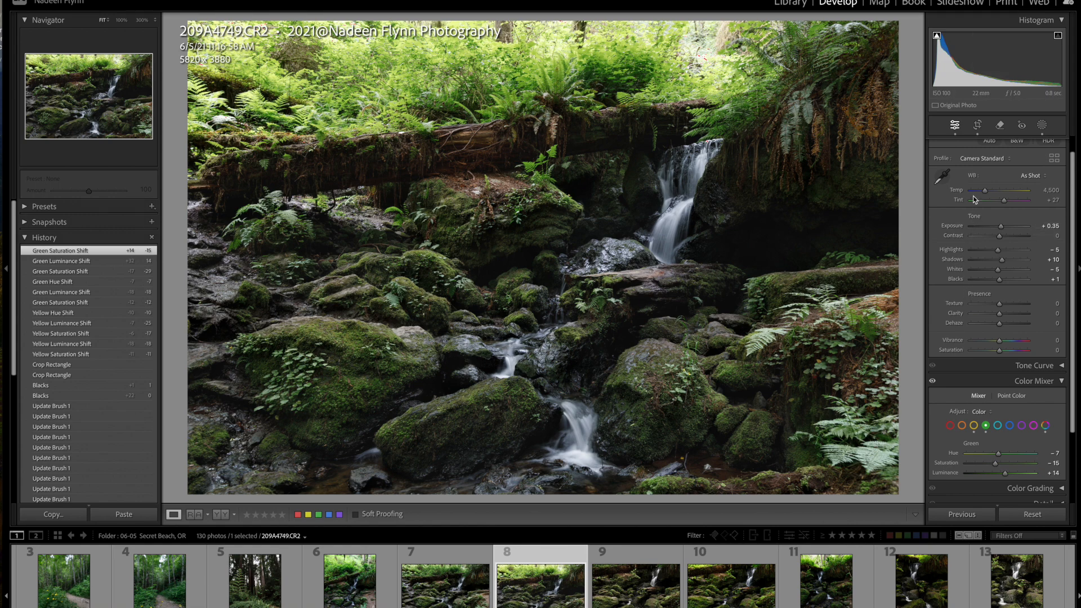
Step: Sample the white balance from the rock beside the upper waterfall, compare before and after, and set the temperature to 5,021
left_click(942, 176)
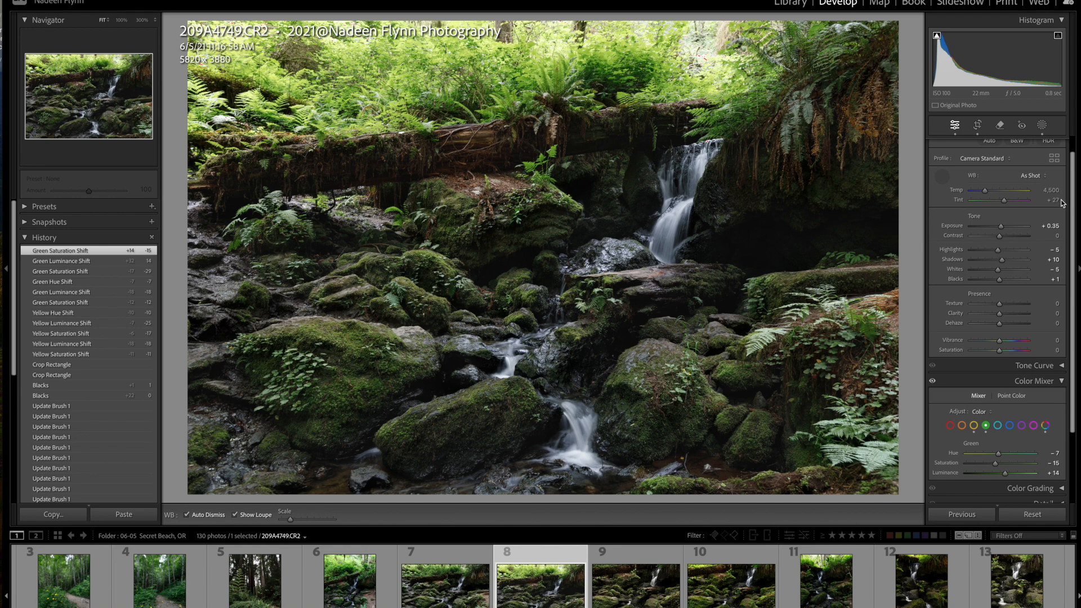
left_click(705, 162)
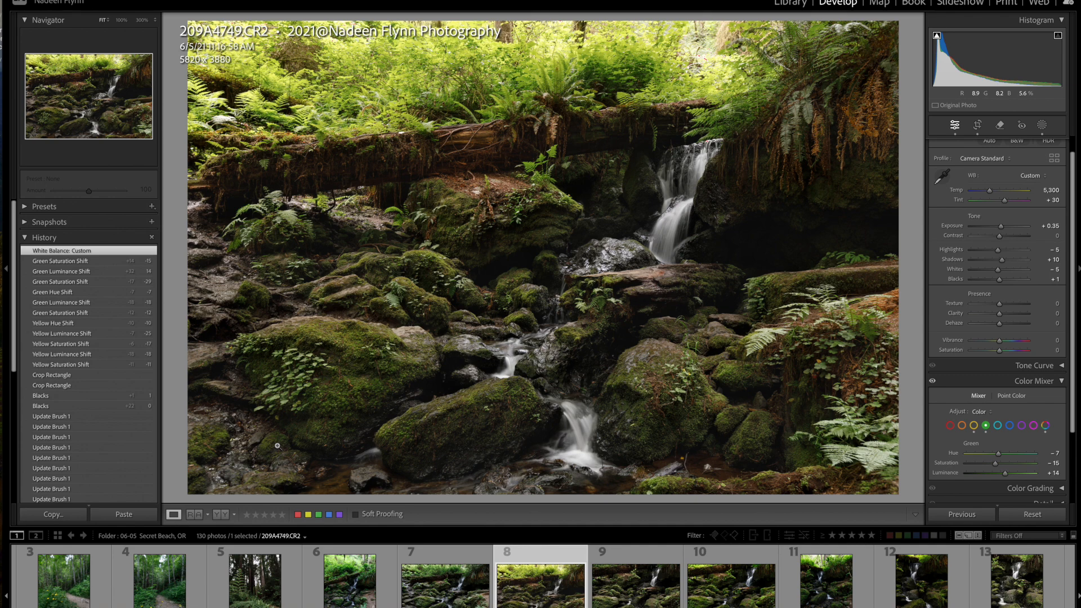
left_click(219, 516)
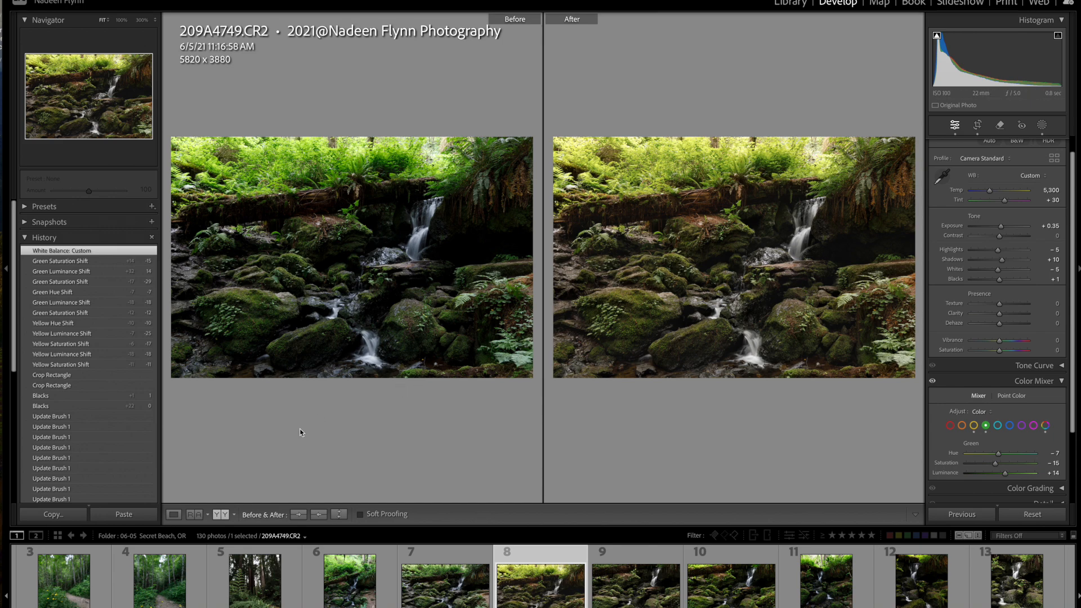
left_click(174, 515)
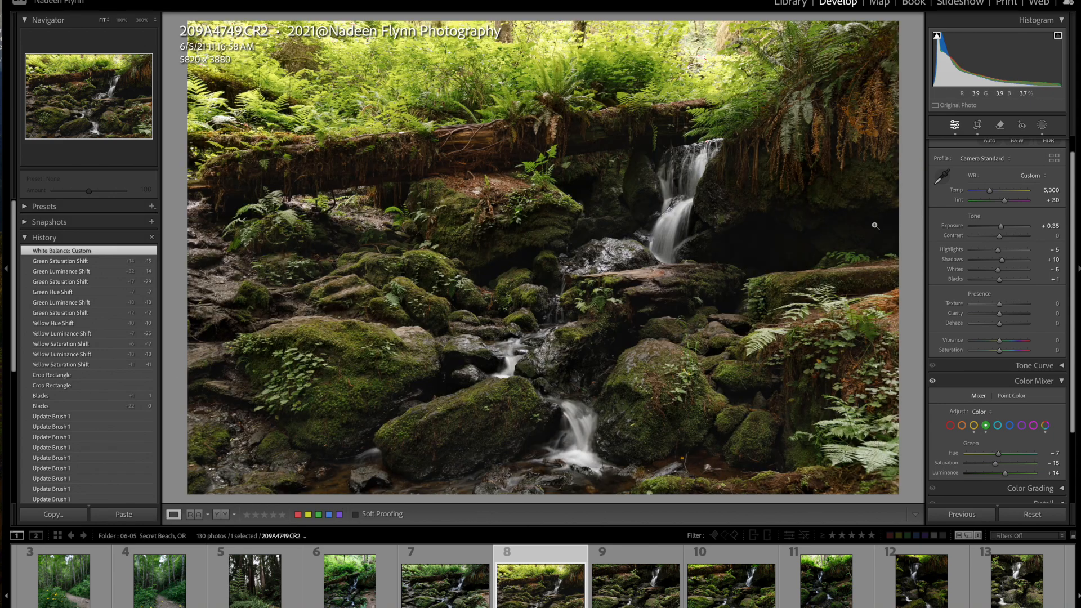
left_click_drag(986, 191, 988, 194)
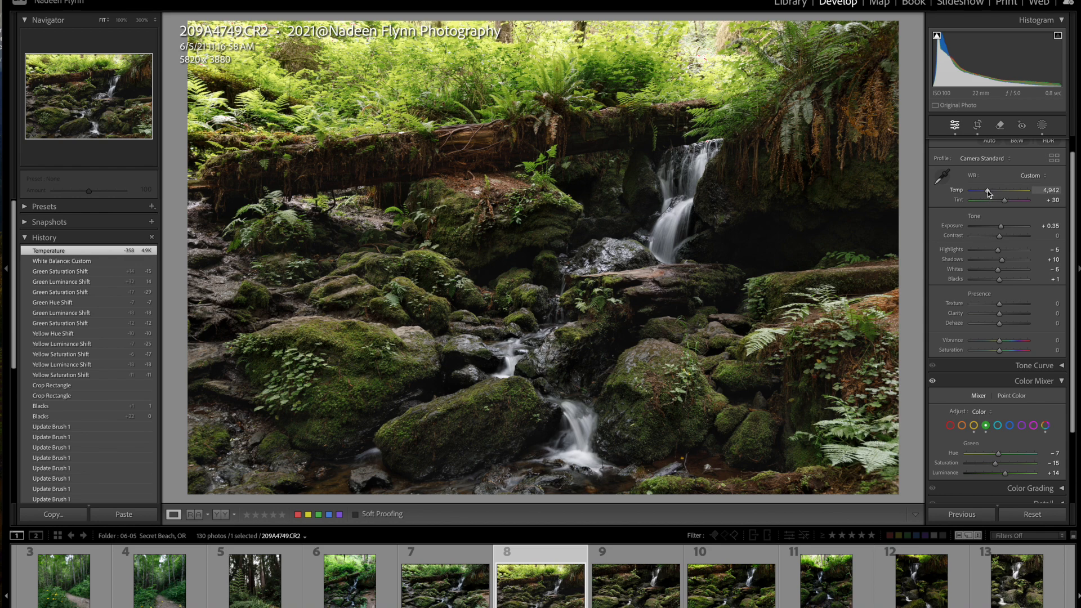
left_click_drag(989, 194, 989, 193)
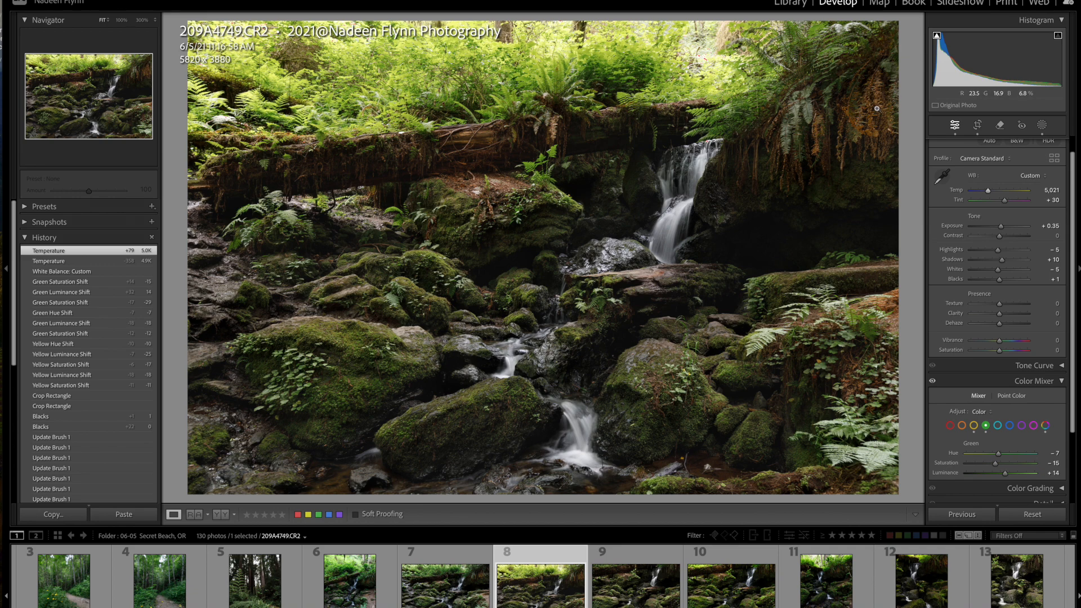
Step: Adjust the oranges in the Color Mixer to Saturation -15 and Luminance -25
scroll(968, 253, "down", 2)
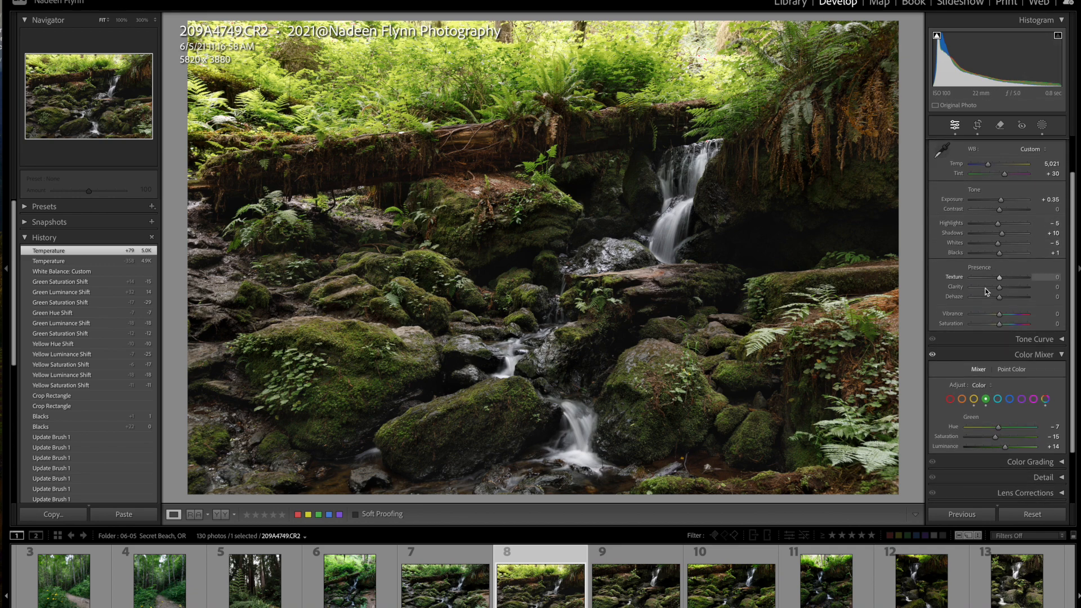
left_click(961, 399)
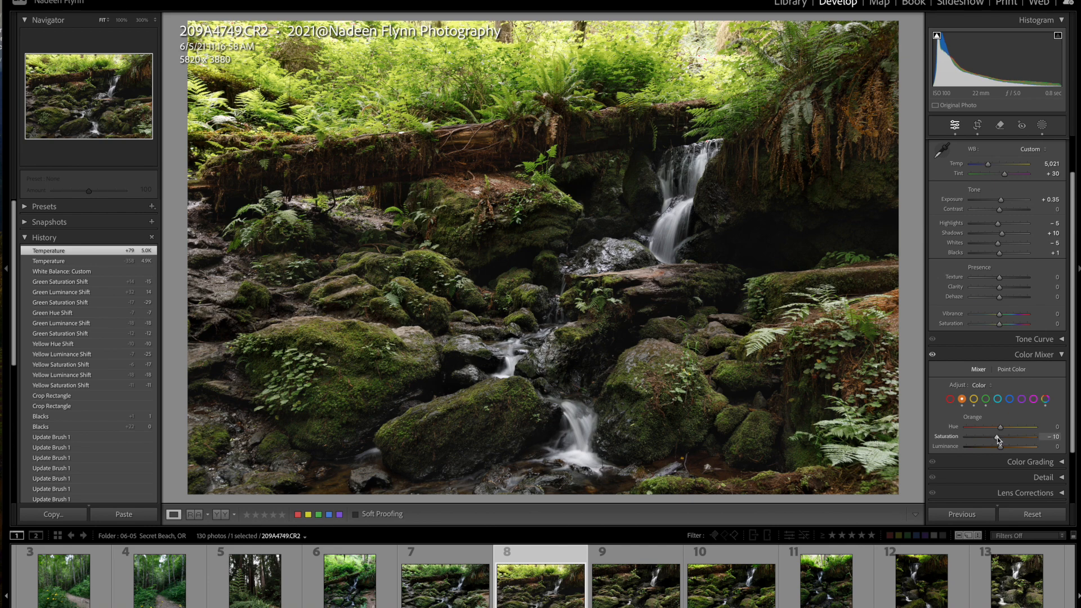
mouse_move(997, 437)
left_mouse_down()
mouse_move(992, 450)
mouse_move(996, 437)
left_mouse_up()
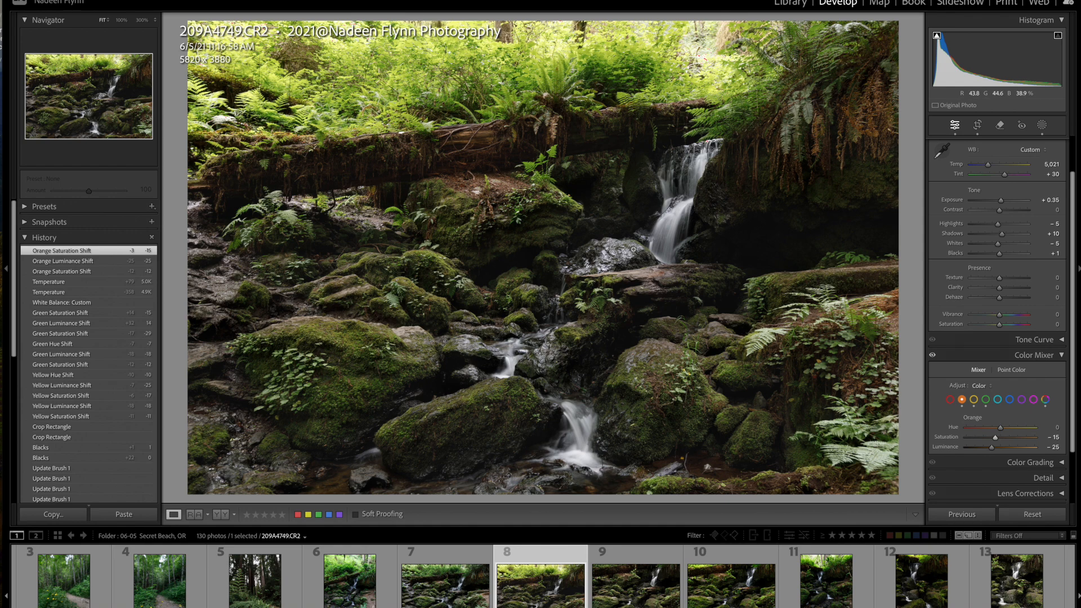
Step: Create a new brush mask with Highlights -21 and Whites -14
left_click(1042, 125)
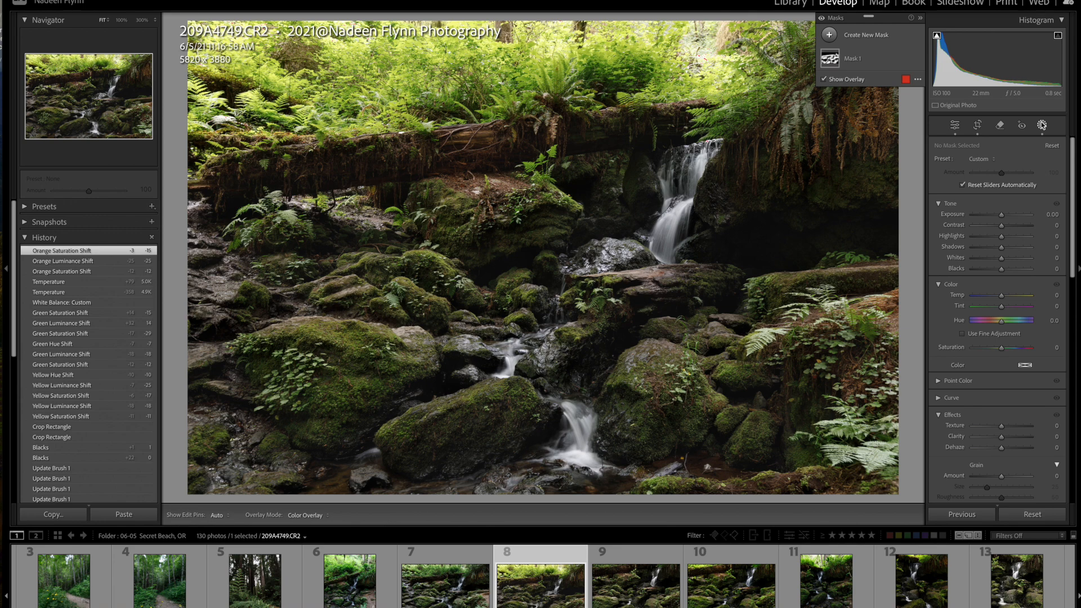
mouse_move(857, 61)
left_click(830, 34)
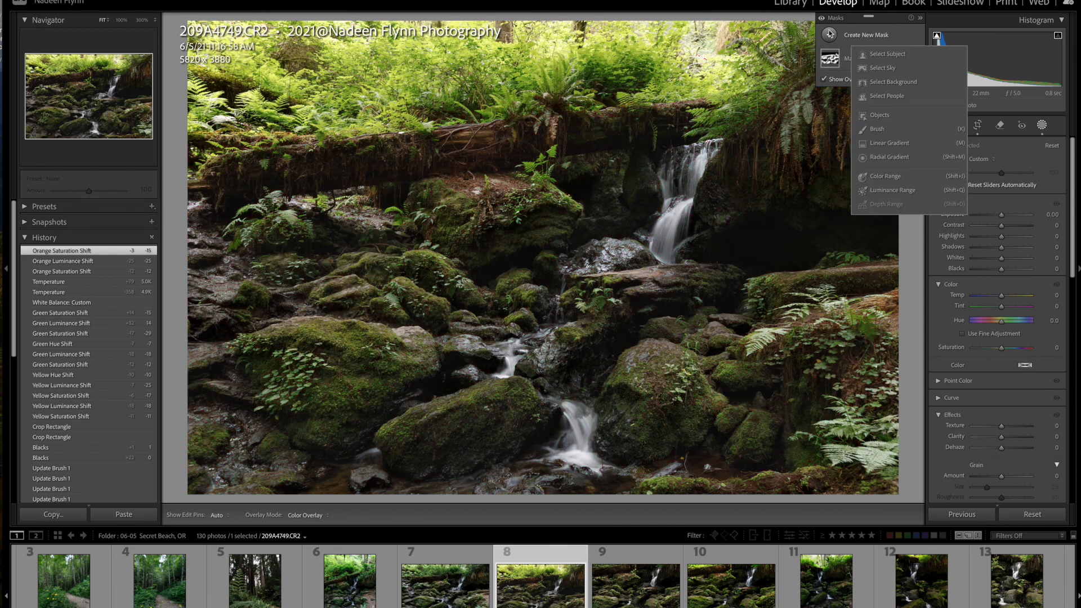
left_click(876, 129)
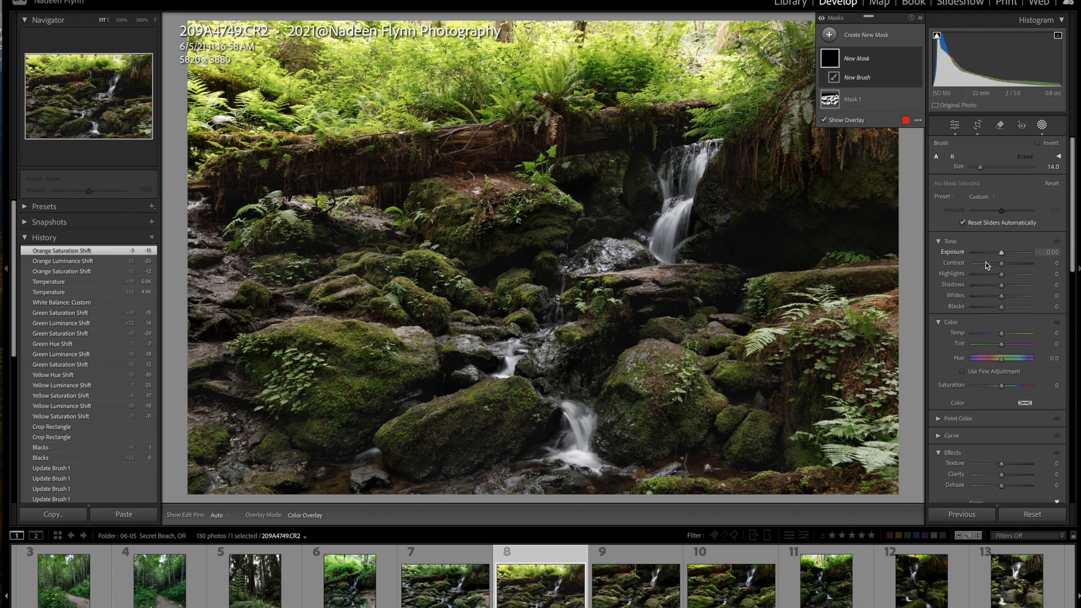
left_click_drag(1001, 275, 996, 296)
Step: Reduce the brush size to 7 and paint over the bright wet rock at the base of the upper waterfall
key("bracketleft")
key("bracketleft")
key("bracketleft")
key("bracketleft")
key("bracketleft")
key("bracketleft")
key("bracketleft")
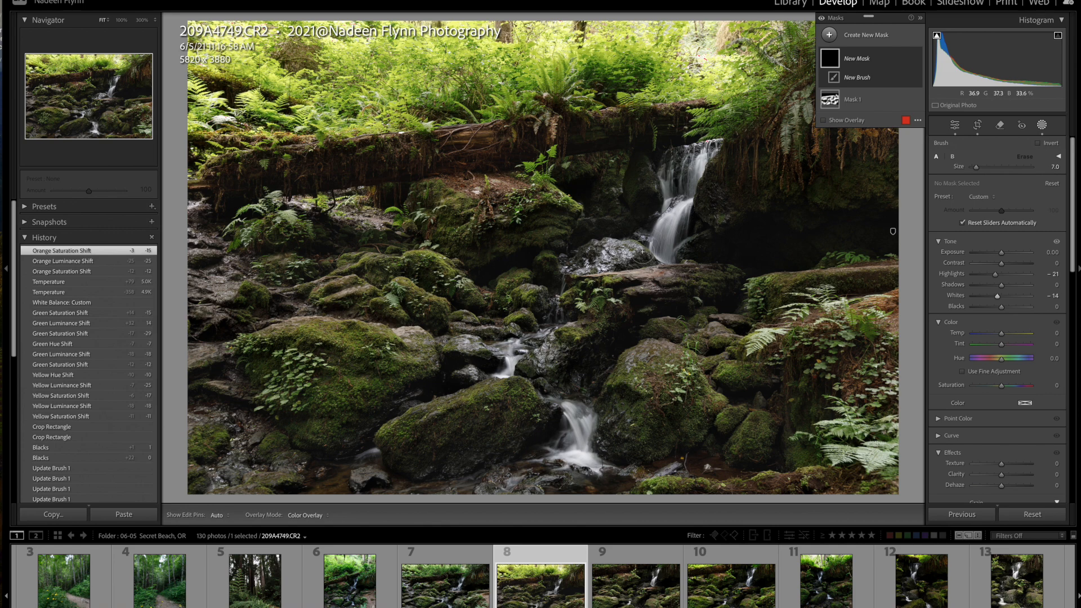
key("h")
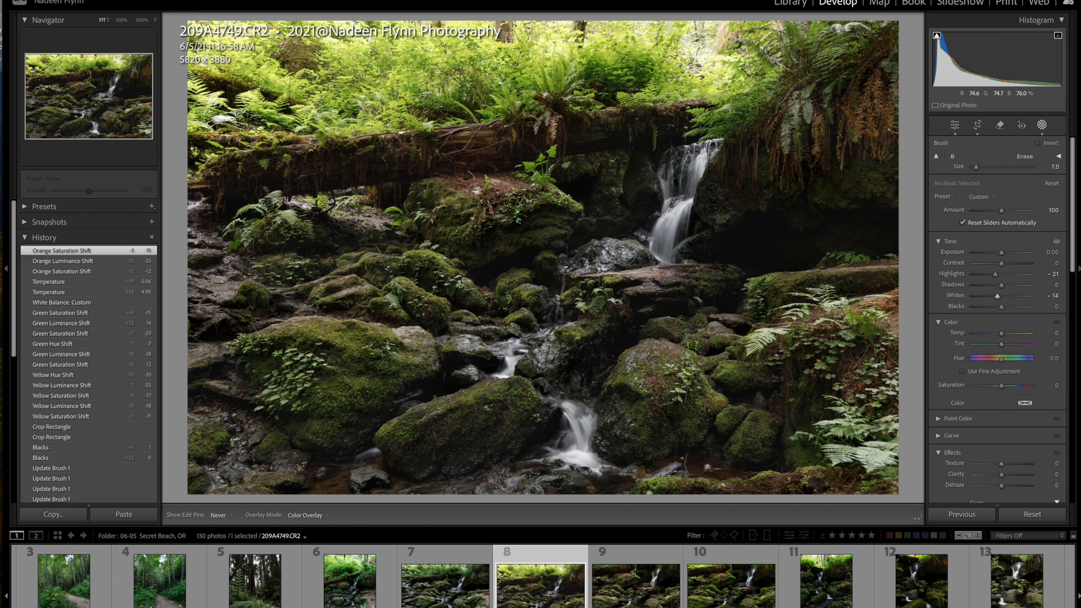
left_click_drag(593, 260, 622, 264)
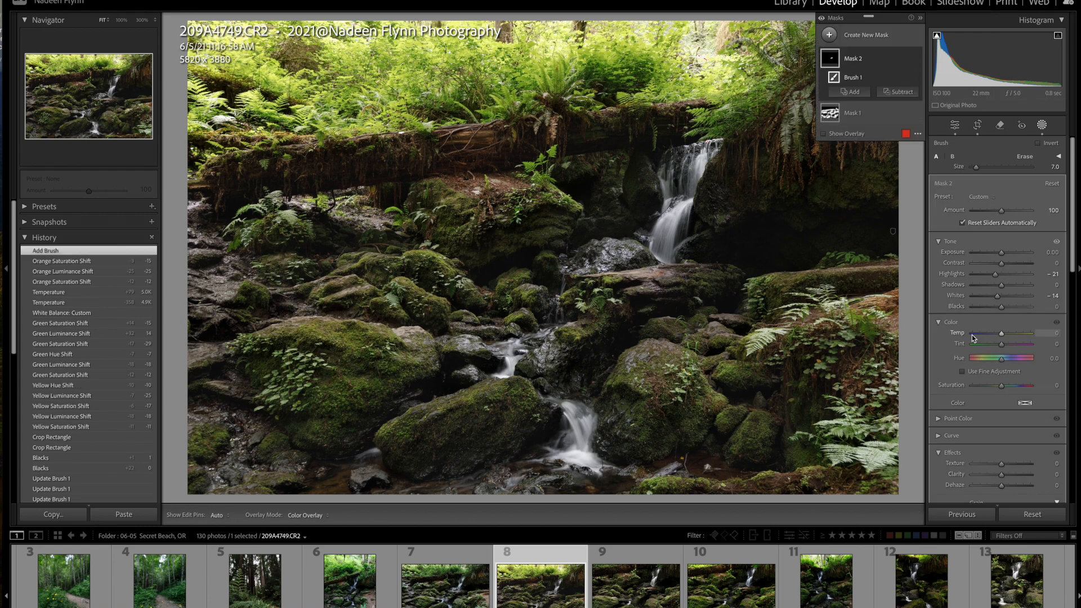
Step: Set the wet rock mask to Highlights -25 and Whites -20, and extend it slightly with another brush stroke
left_click_drag(996, 274, 994, 299)
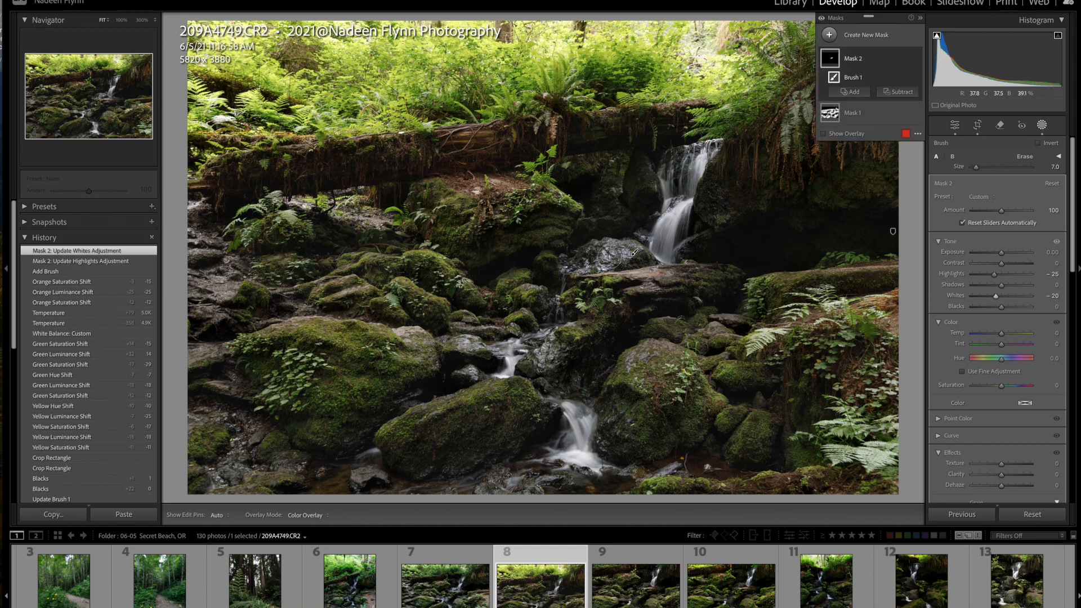
key("h")
left_click_drag(625, 259, 628, 258)
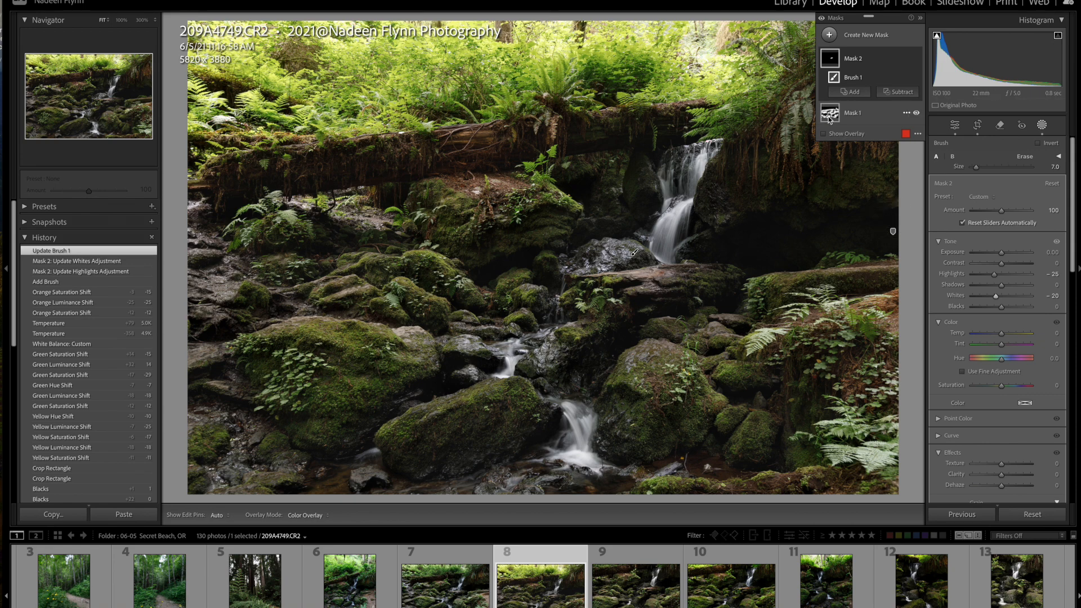
Step: Create another brush mask with Saturation 8 and paint over the pale ferns in the lower right of the photo
left_click(829, 34)
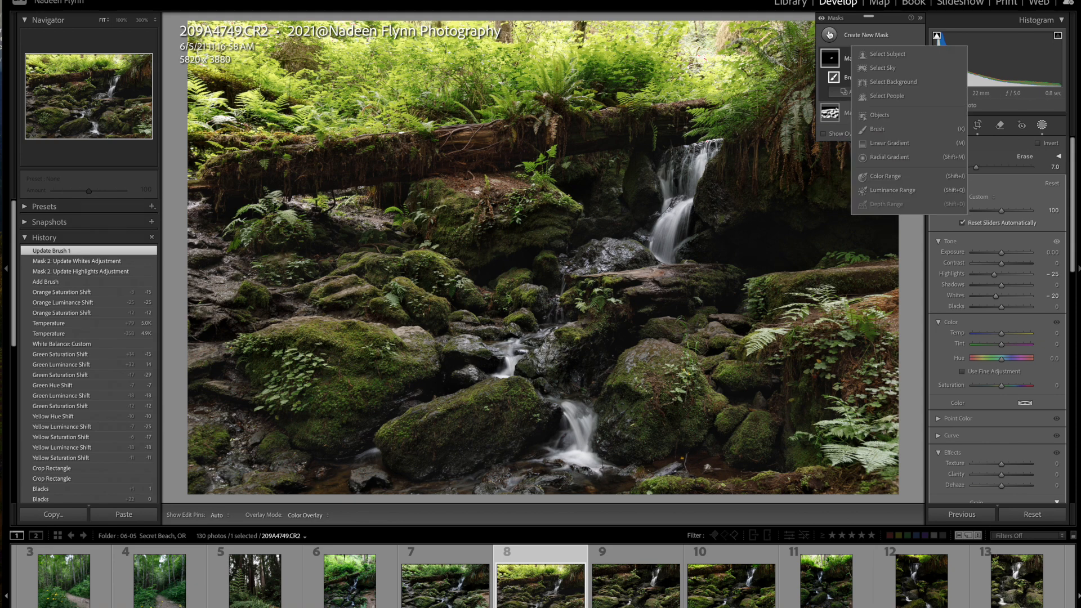
left_click(876, 130)
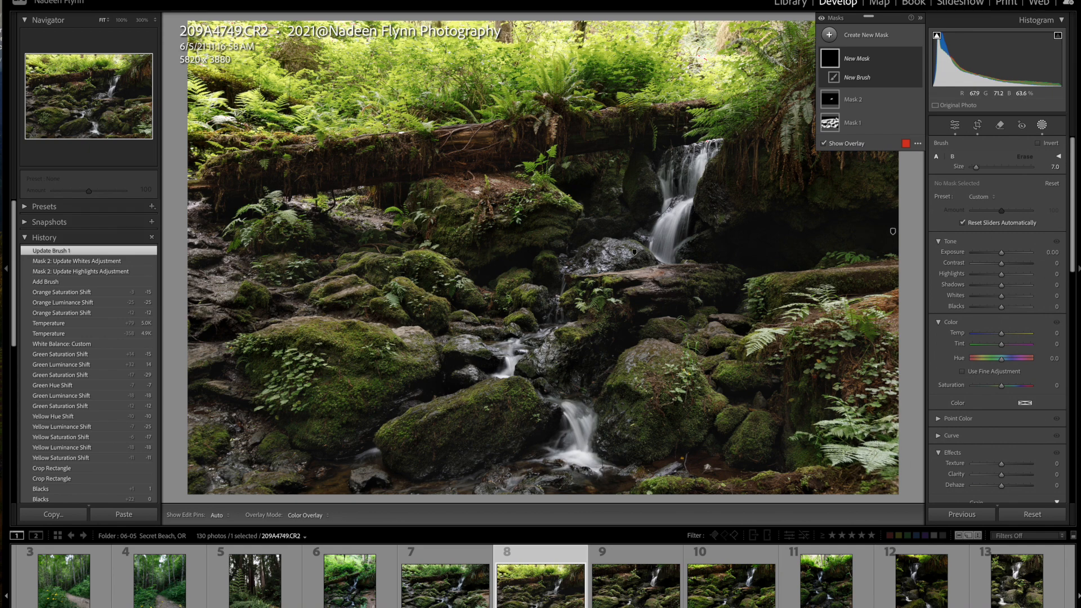
key("o")
left_click_drag(1001, 385, 1005, 388)
key("h")
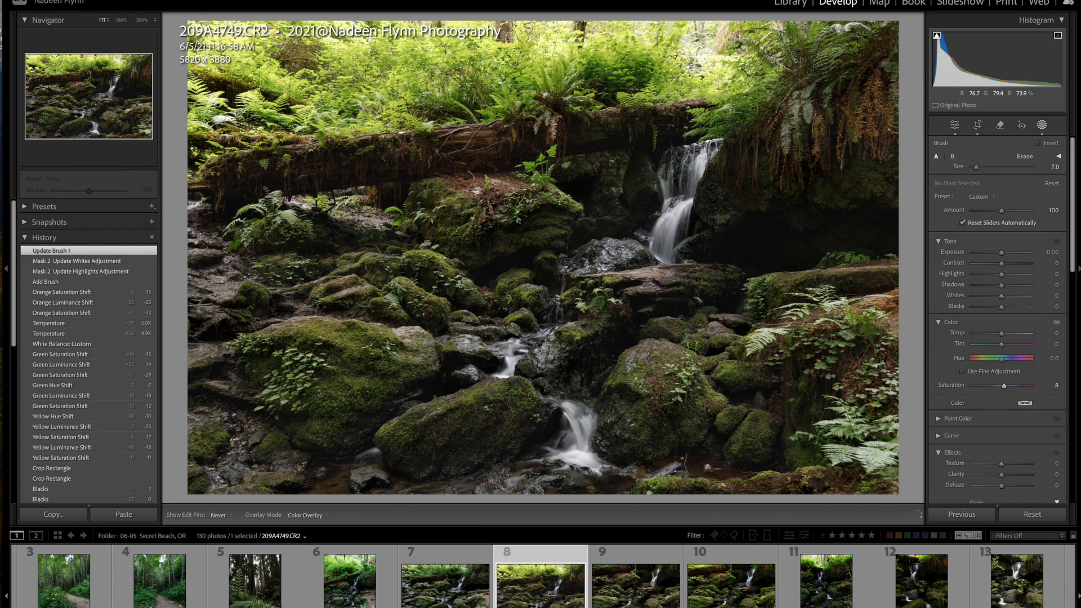
mouse_move(848, 430)
left_mouse_down()
mouse_move(842, 421)
mouse_move(820, 436)
left_mouse_up()
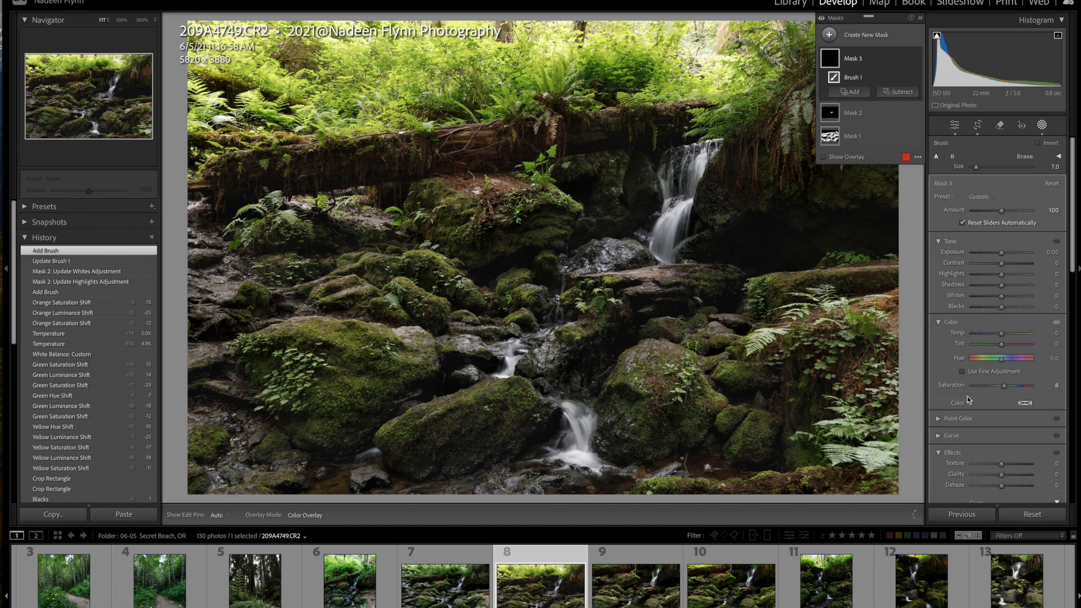
Step: Set the fern mask's Saturation to 52 and its Exposure to -0.41
left_click_drag(1006, 385, 1006, 384)
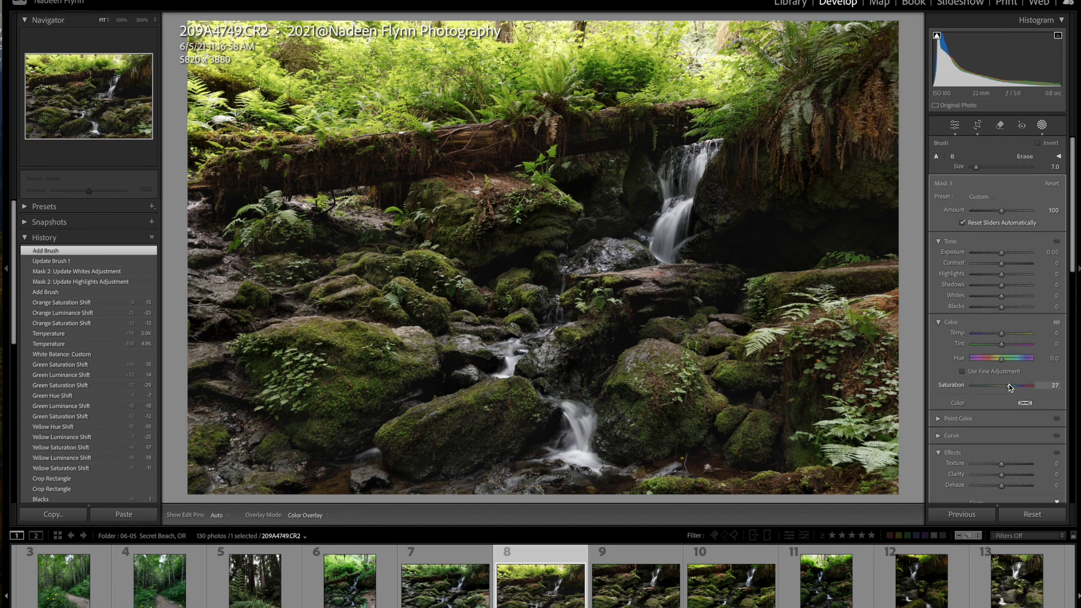
left_click_drag(1016, 386, 1017, 386)
left_click_drag(1002, 251, 999, 254)
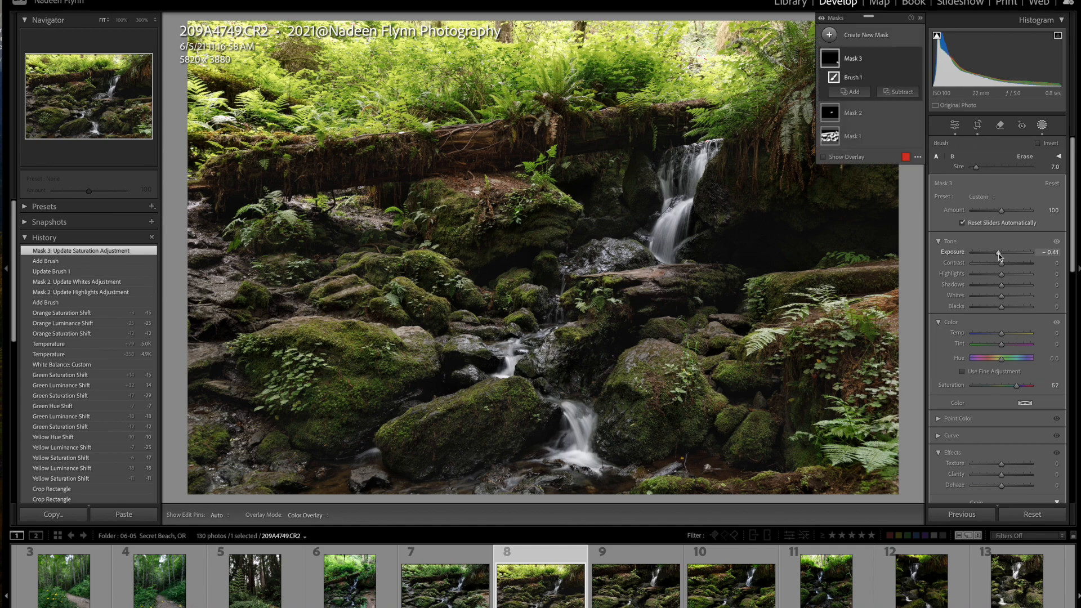
Step: Extend the fern mask by painting over the remaining pale fern fronds along the right side of the stream
left_click_drag(752, 345, 789, 326)
mouse_move(837, 286)
left_mouse_down()
mouse_move(780, 320)
mouse_move(838, 307)
left_mouse_up()
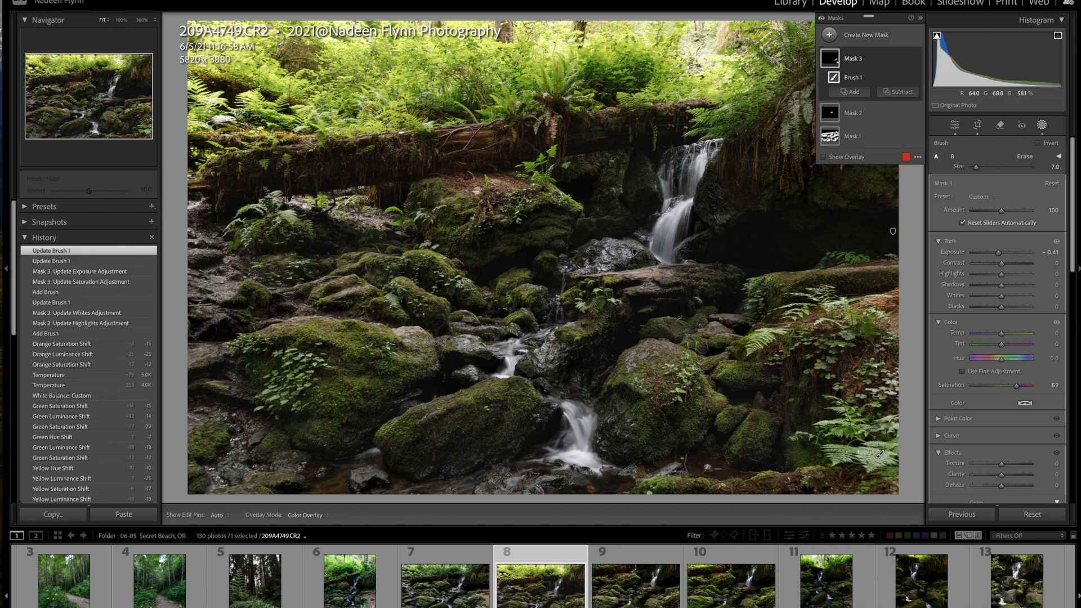
key("h")
left_click(887, 438)
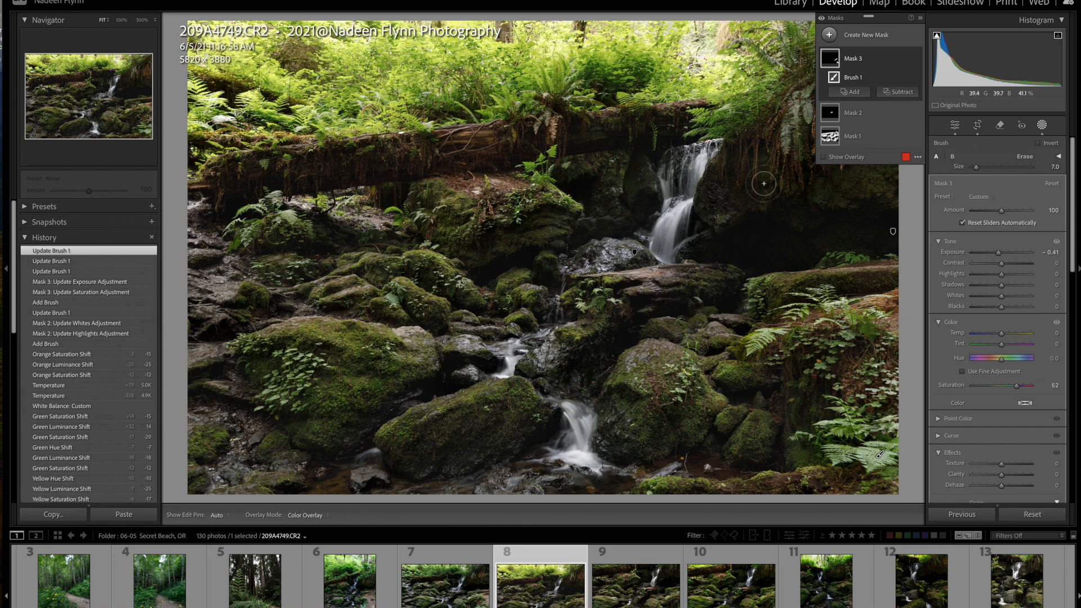
Step: Add a linear gradient mask over the bright foliage at the top of the photo, fading out at the fallen log and tilted to match it
left_click(830, 35)
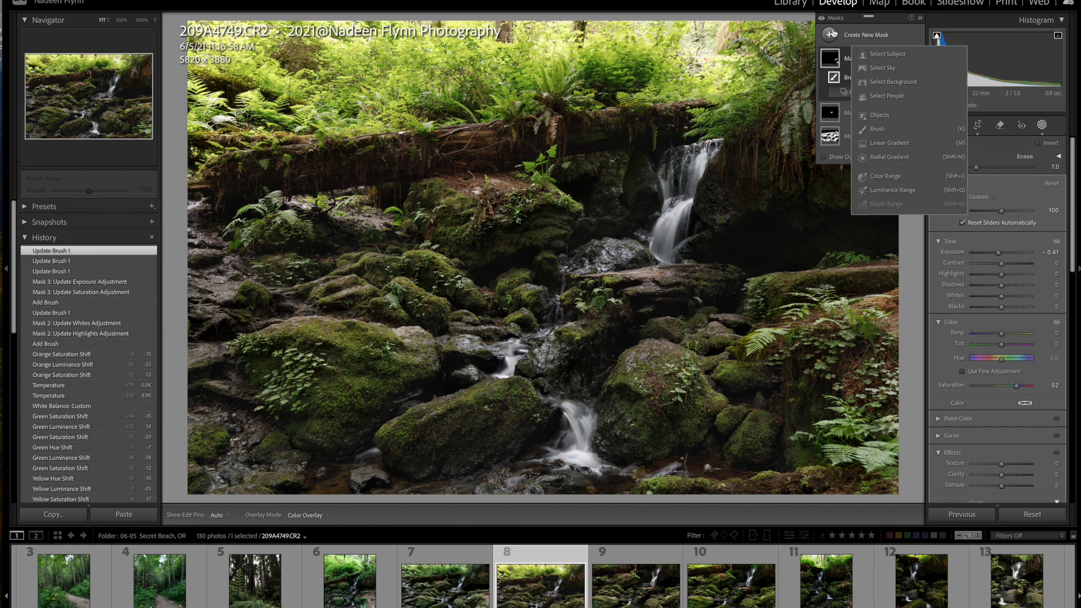
left_click(903, 144)
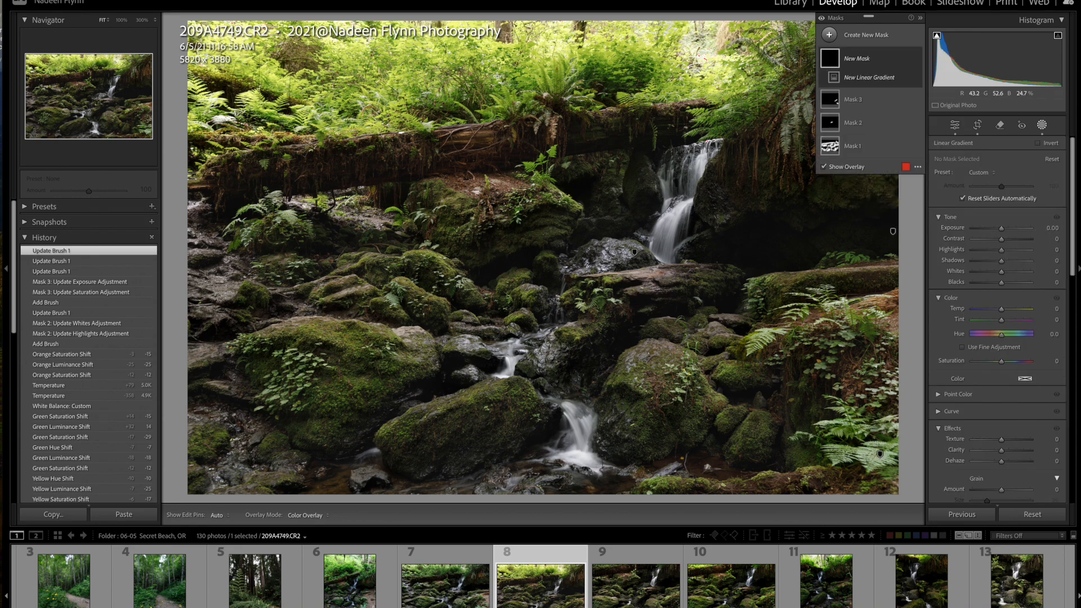
left_click_drag(483, 66, 494, 155)
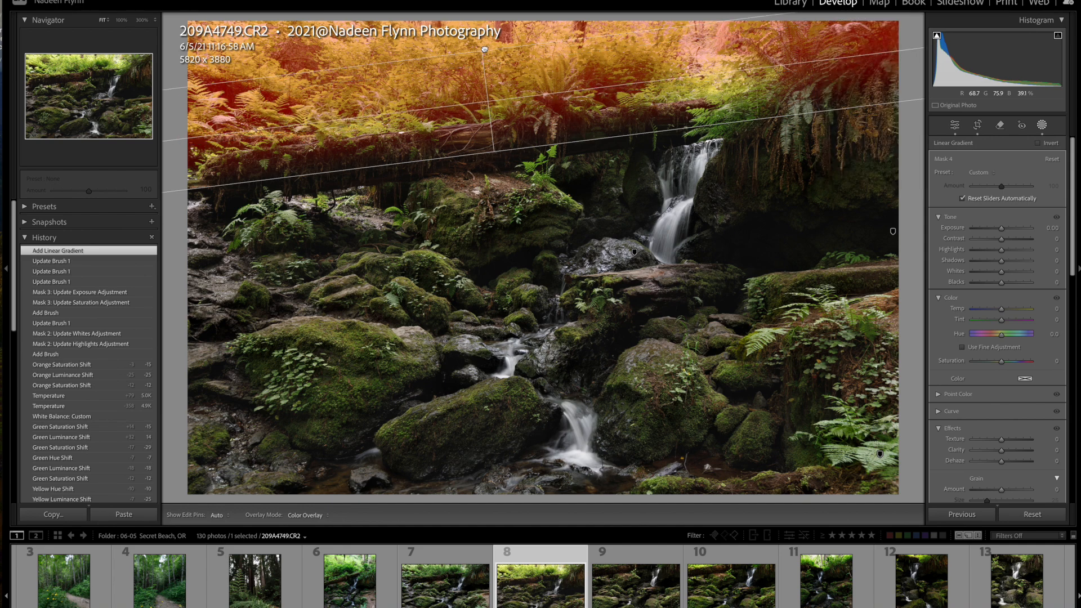
left_click(484, 49)
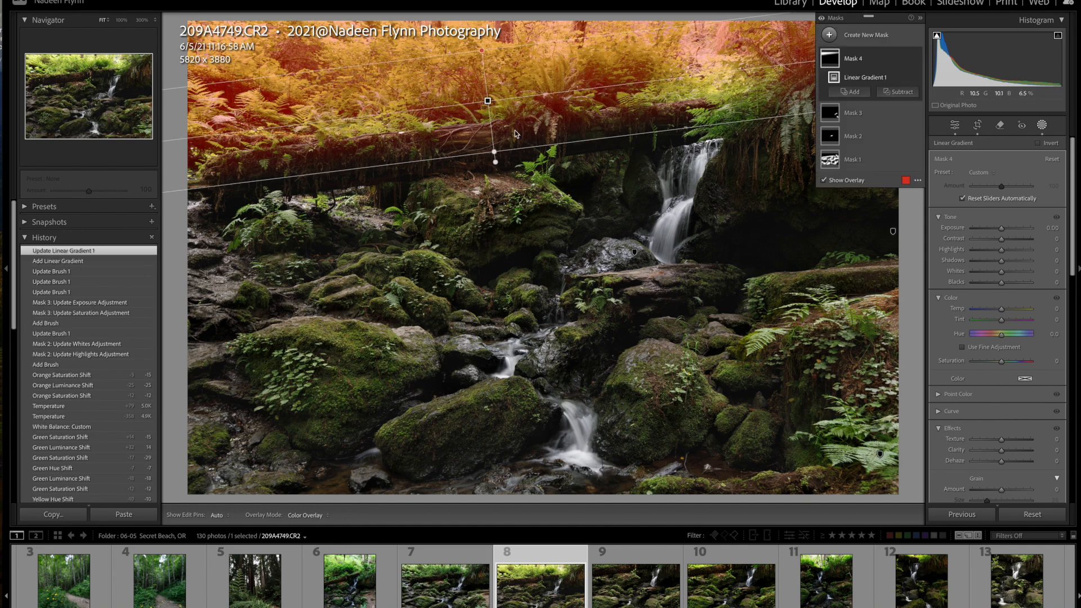
left_click_drag(487, 100, 486, 107)
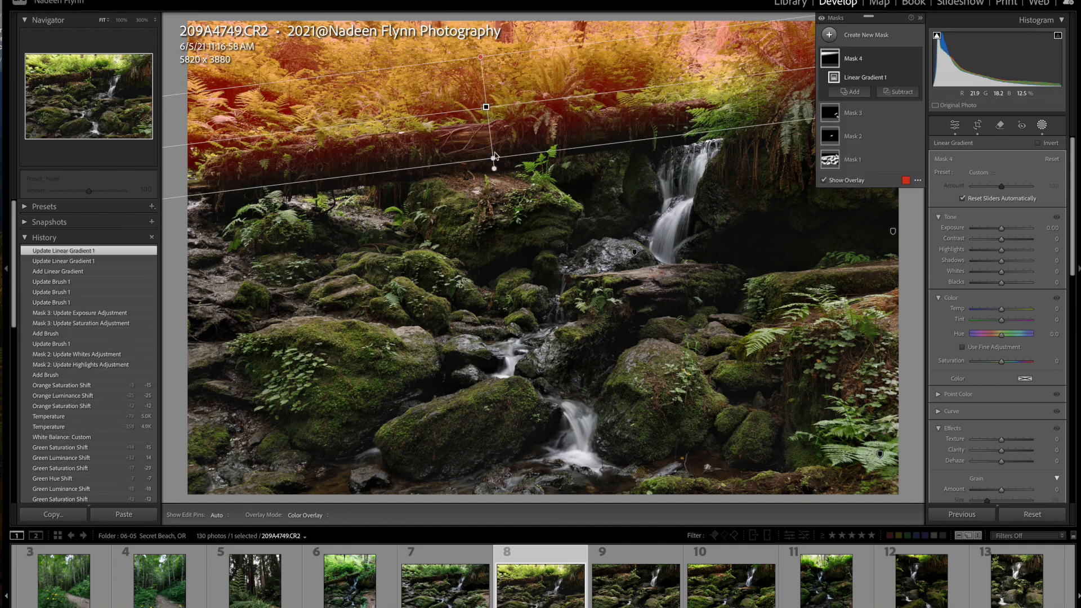
left_click_drag(614, 93, 615, 93)
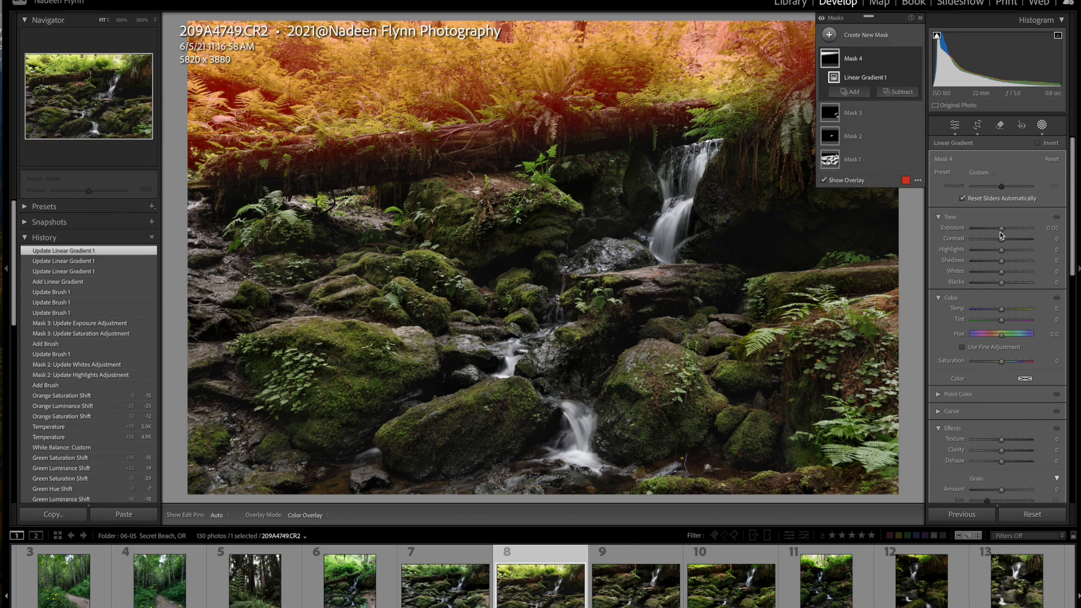
Step: Set the linear gradient mask's Exposure to -0.72, Highlights to -11 and Whites to -9
left_click_drag(1002, 230, 995, 230)
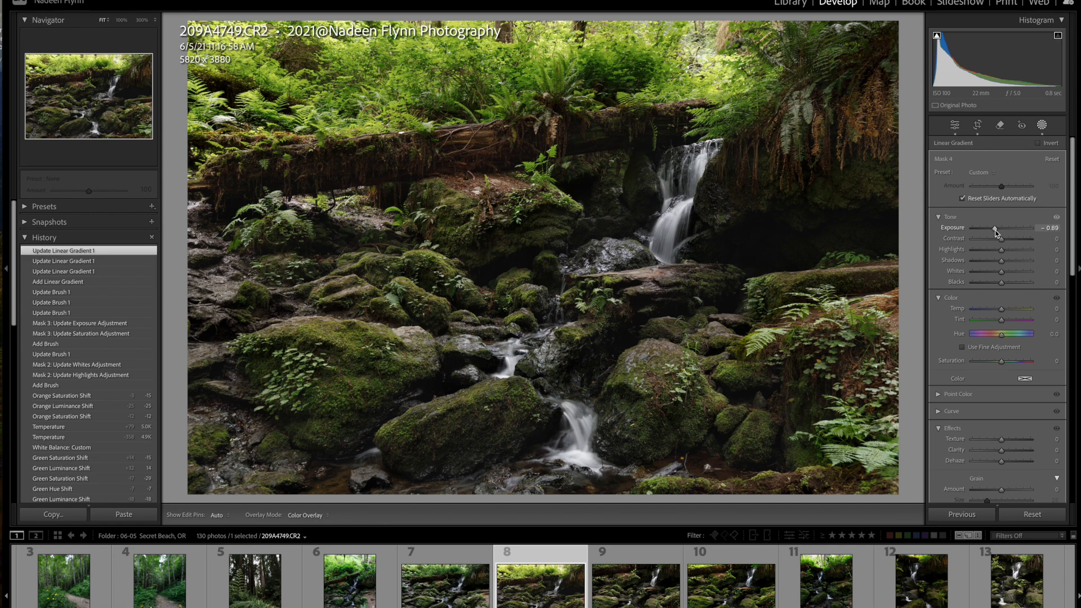
left_click_drag(996, 230, 999, 272)
Step: Set the gradient mask's Clarity to 12, Dehaze to 5 and Exposure to -0.44, and finish masking
scroll(998, 317, "down", 2)
scroll(998, 316, "down", 4)
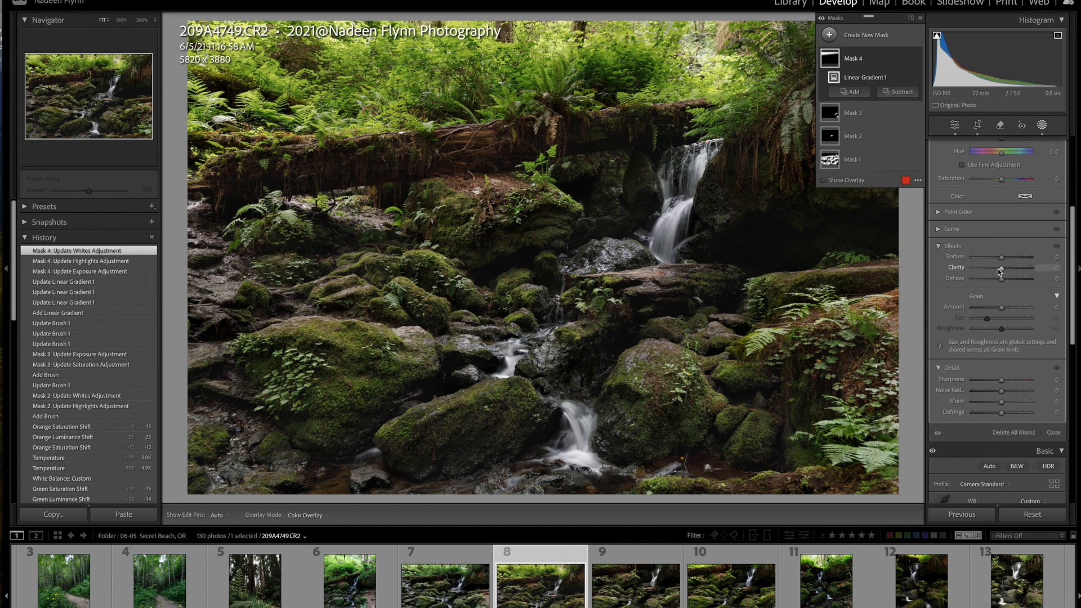
left_click_drag(1002, 268, 1006, 270)
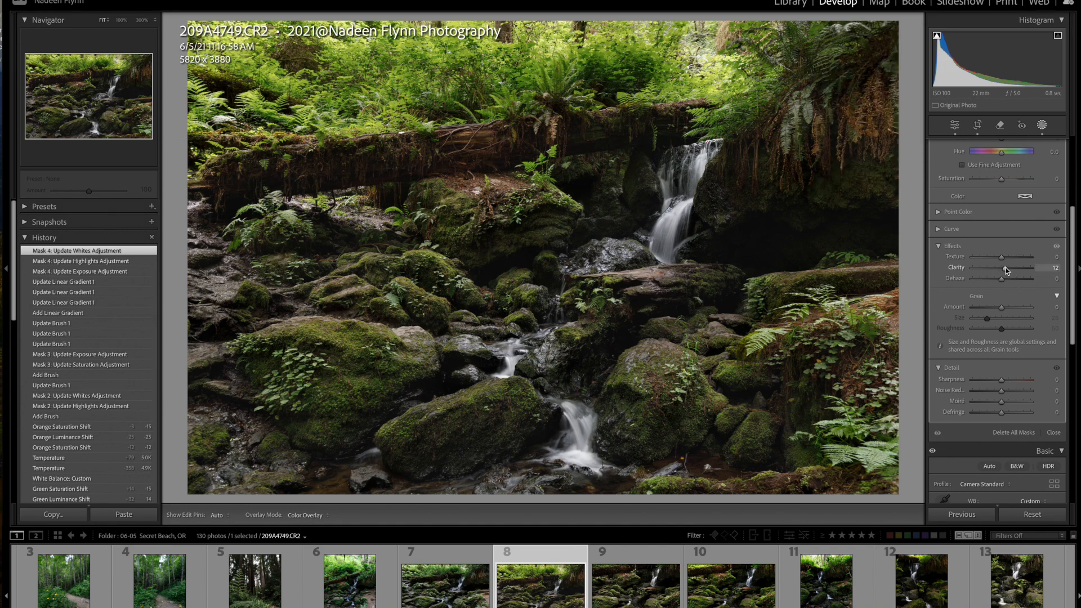
left_click_drag(1006, 269, 1005, 268)
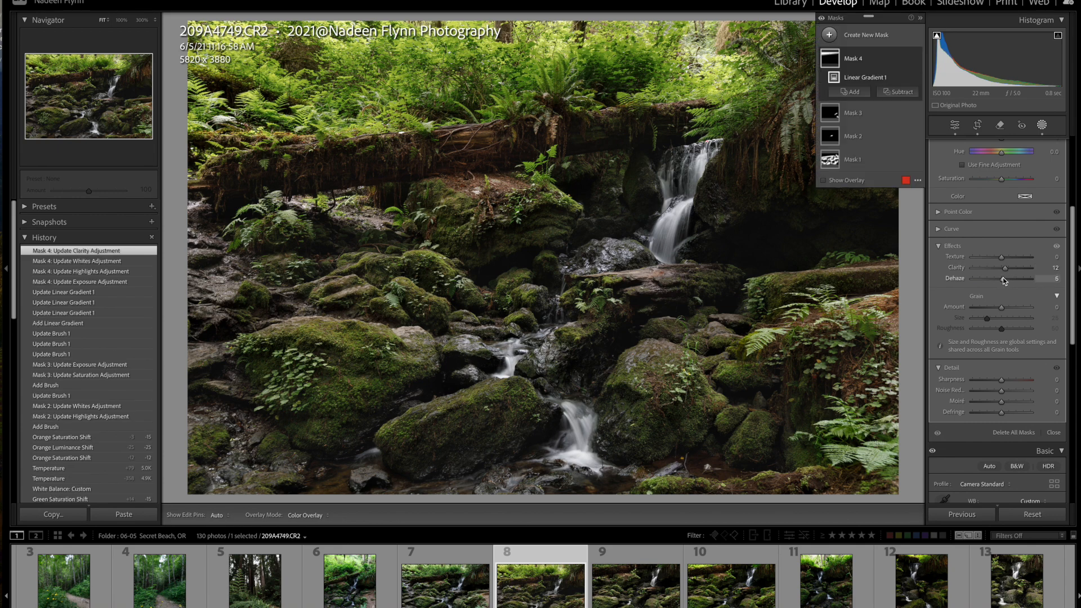
scroll(992, 279, "up", 5)
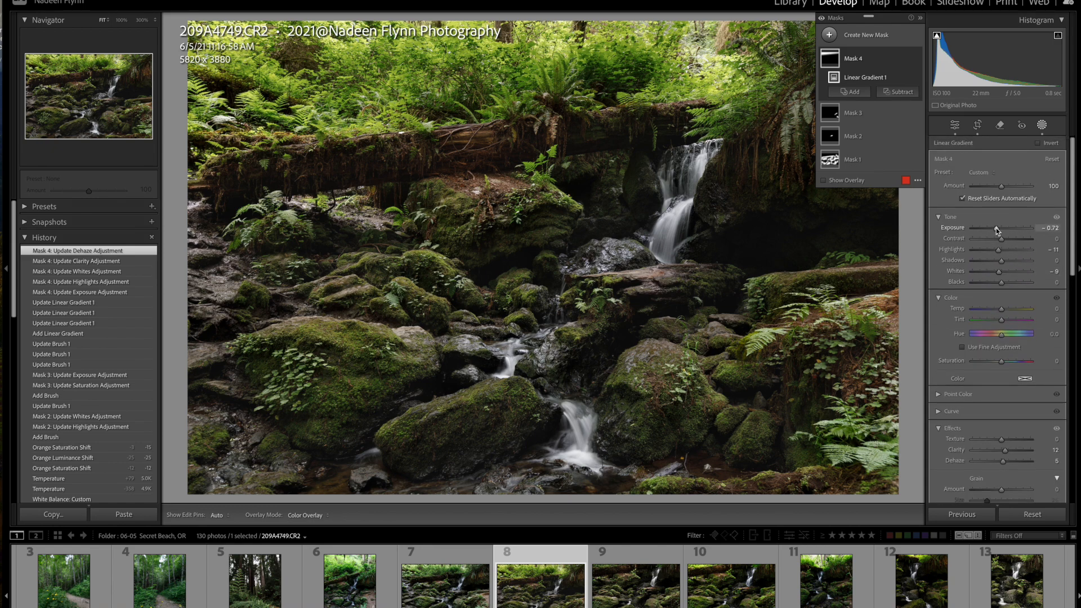
left_click_drag(996, 228, 999, 228)
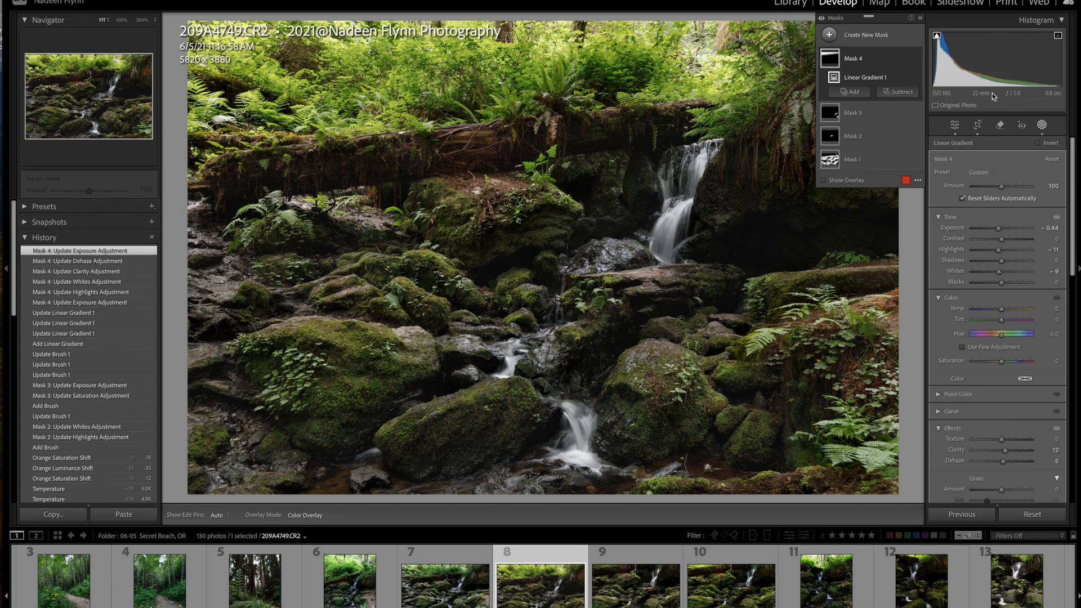
left_click(1042, 125)
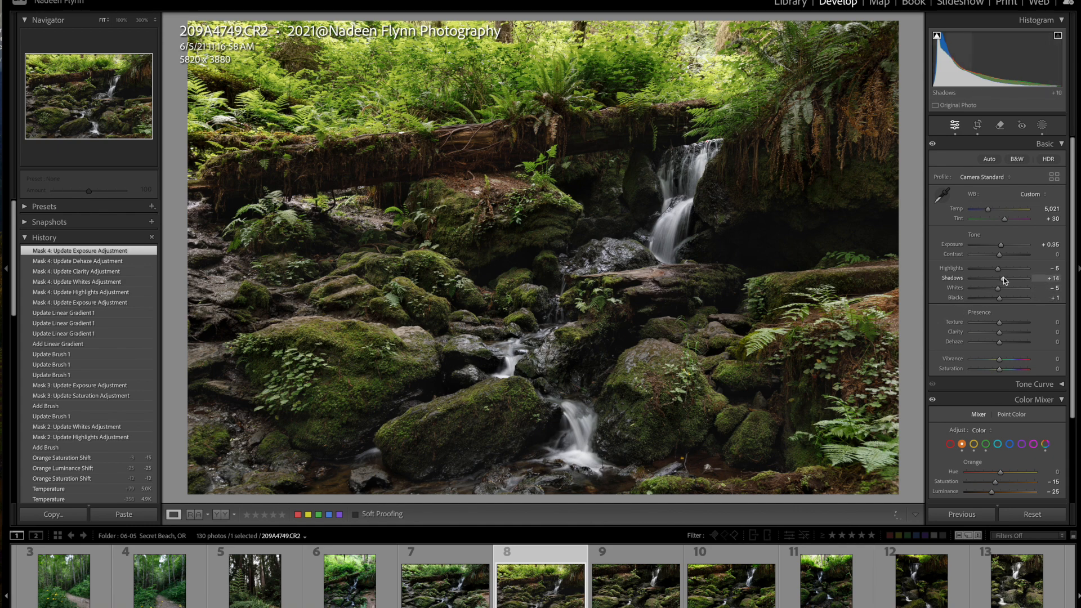
Step: Set the whole photo's Shadows to +15 and Blacks to -48
scroll(1002, 287, "down", 1)
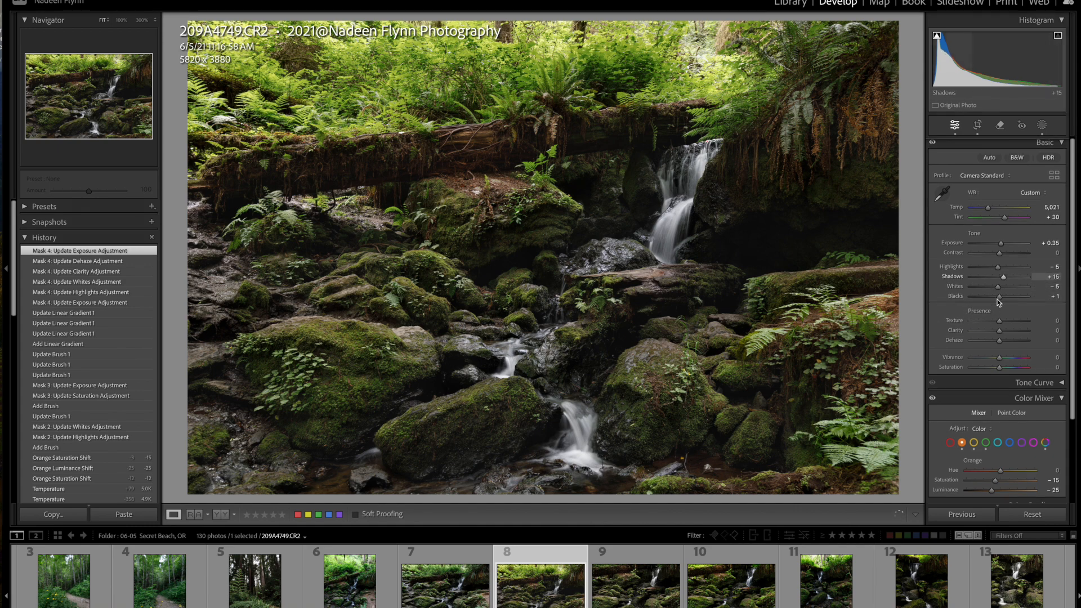
left_click_drag(1001, 297, 1001, 301)
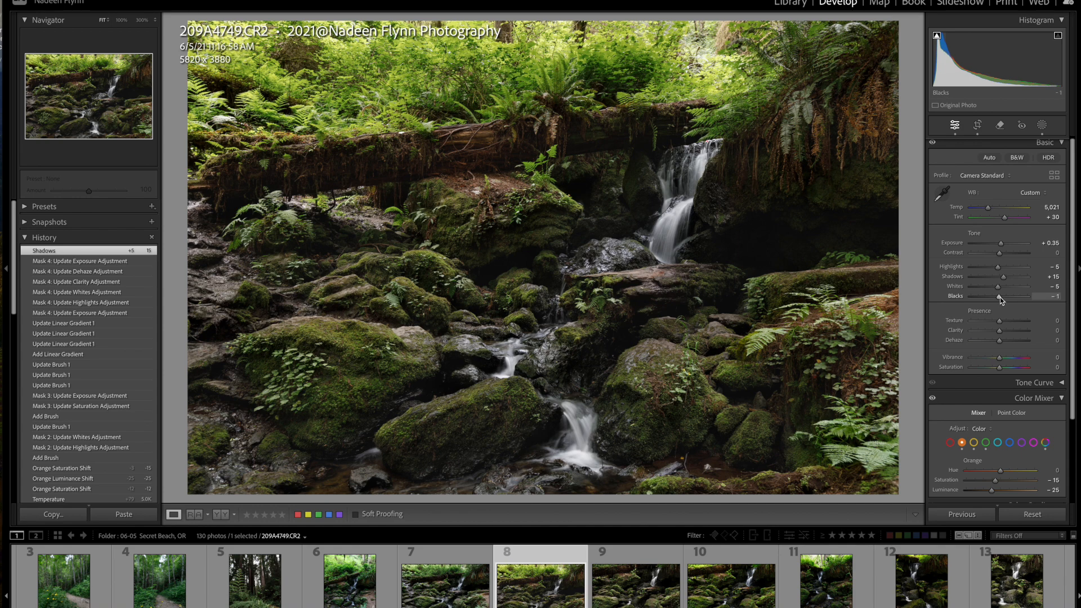
left_click_drag(1001, 300, 1000, 299)
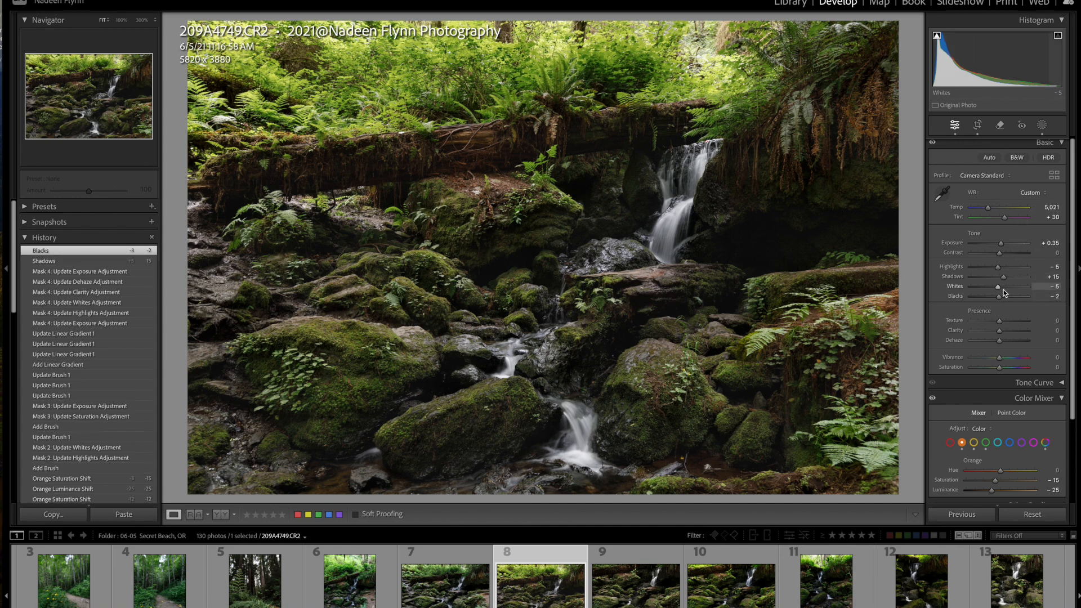
left_click_drag(999, 296, 987, 299)
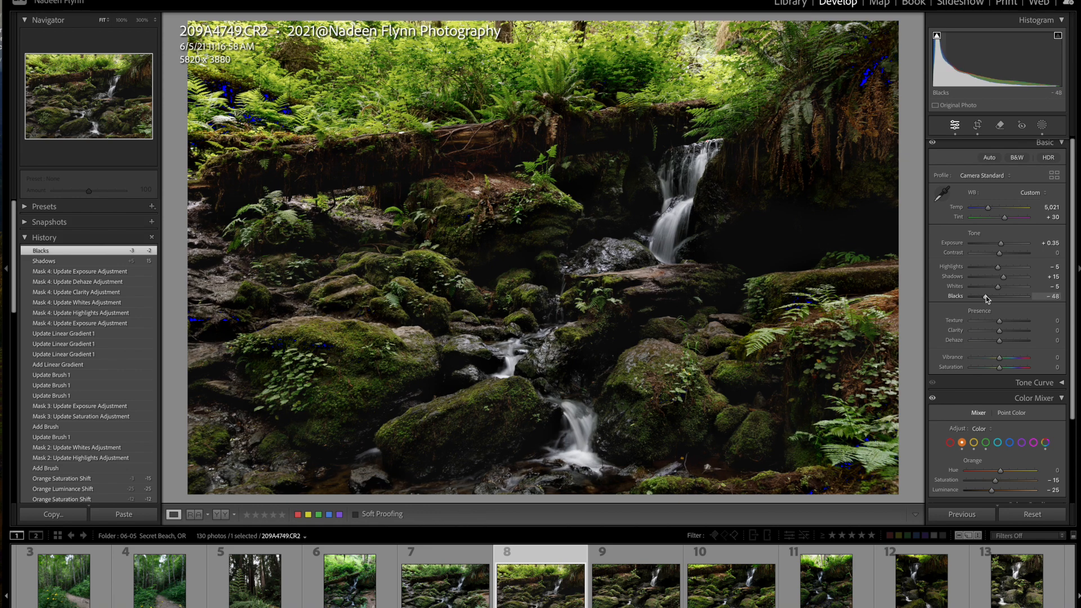
left_click_drag(987, 299, 987, 299)
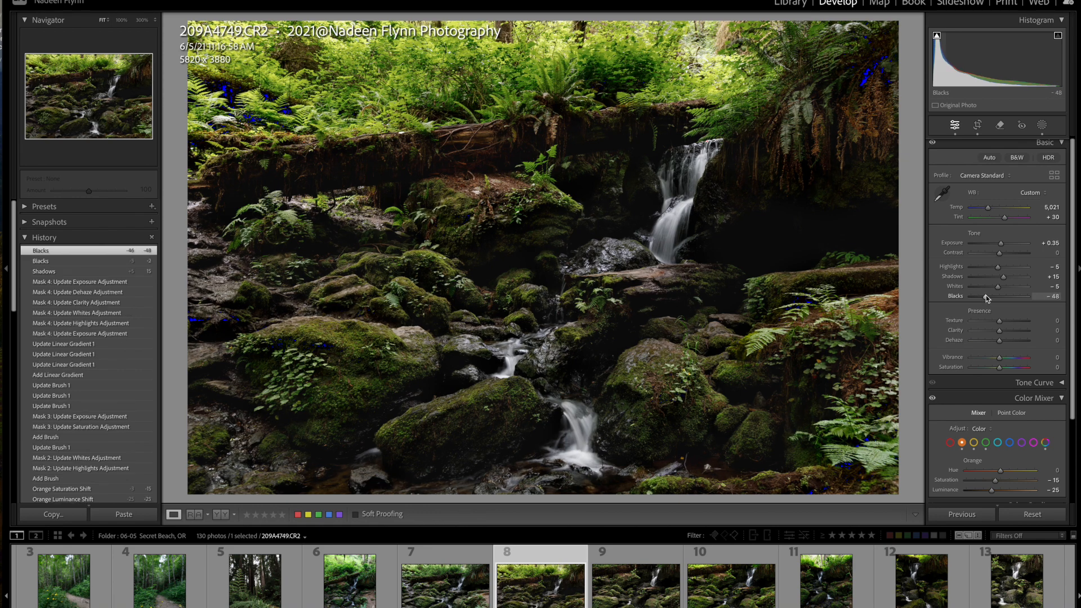
Step: Reopen Mask 1 and brush over the blue clipped-shadow patches among the ferns, mossy boulder and rocks on the photo's left side
left_click(1042, 125)
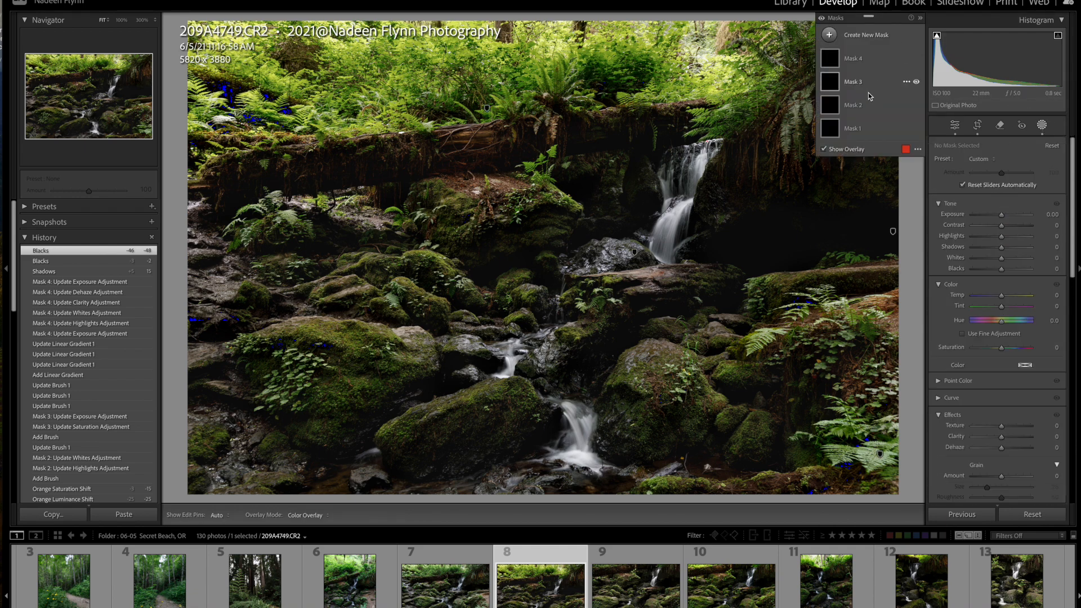
left_click(830, 128)
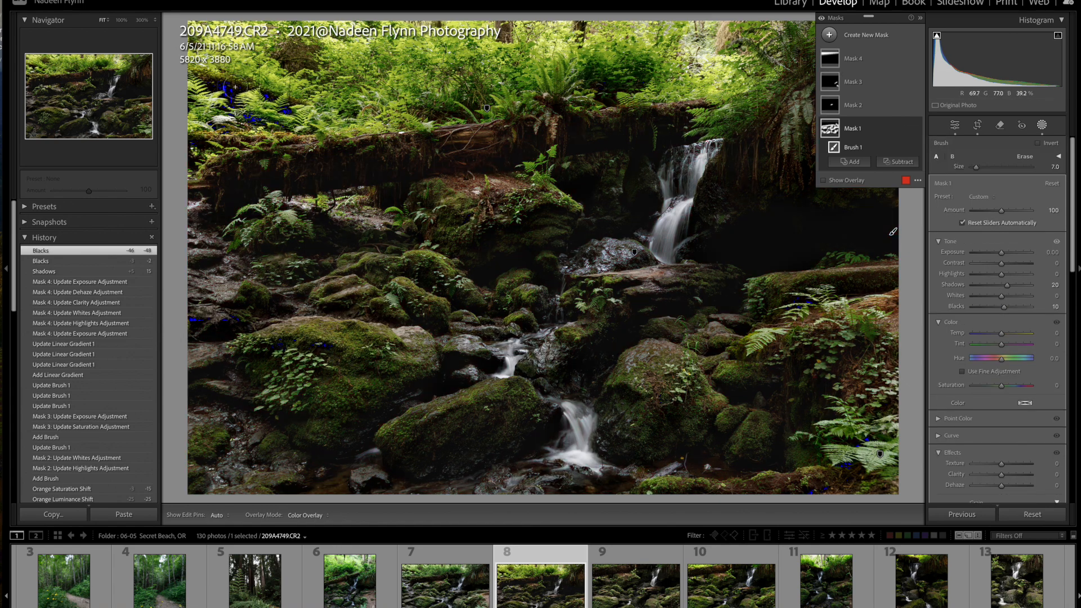
key("h")
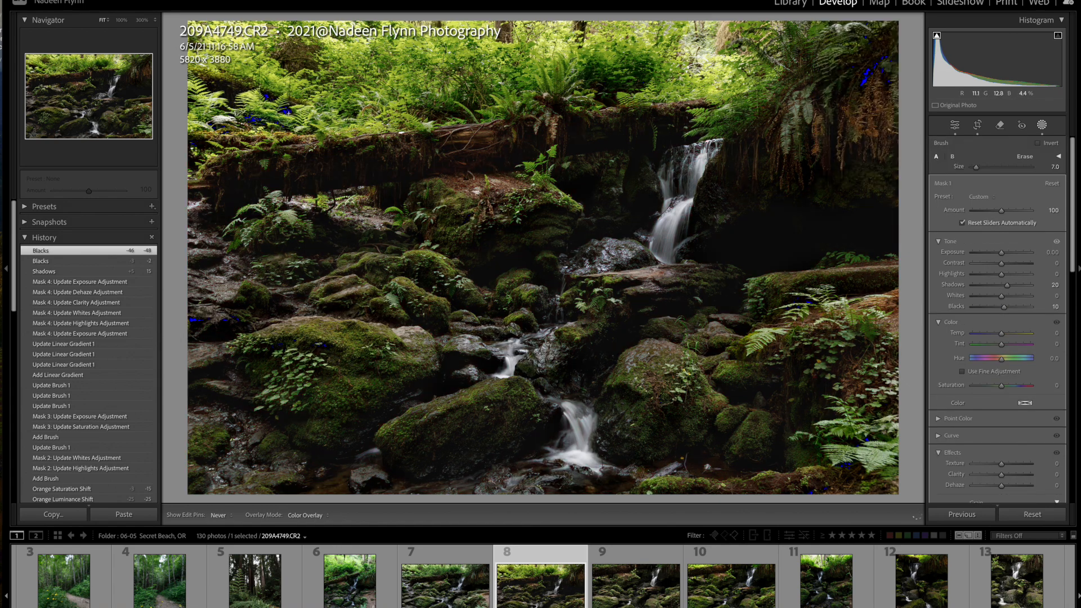
key("h")
left_click_drag(256, 114, 200, 142)
left_click(243, 347)
key("h")
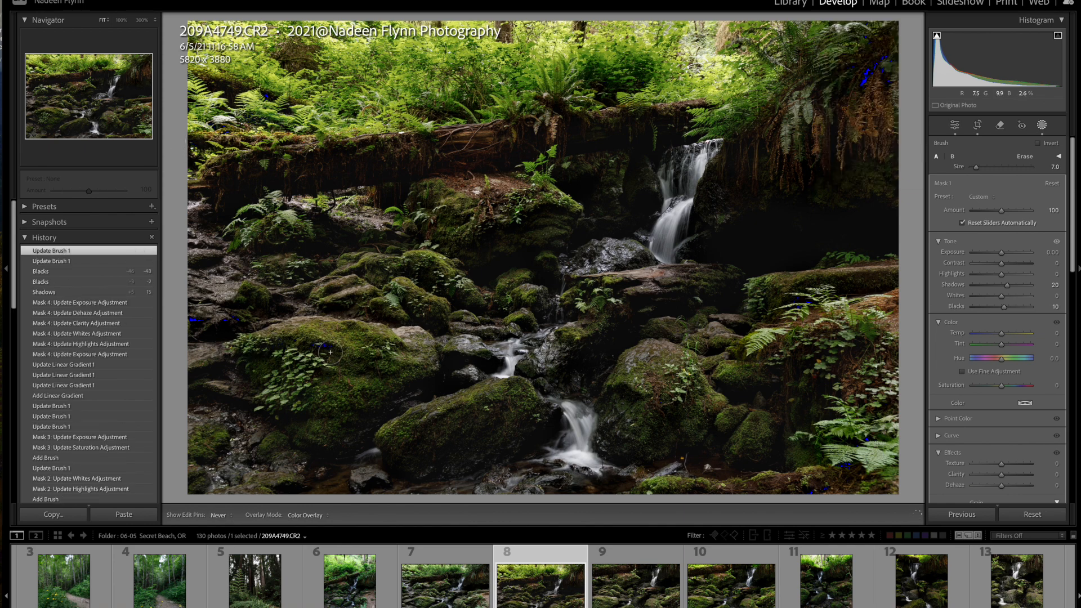
left_click_drag(217, 319, 248, 319)
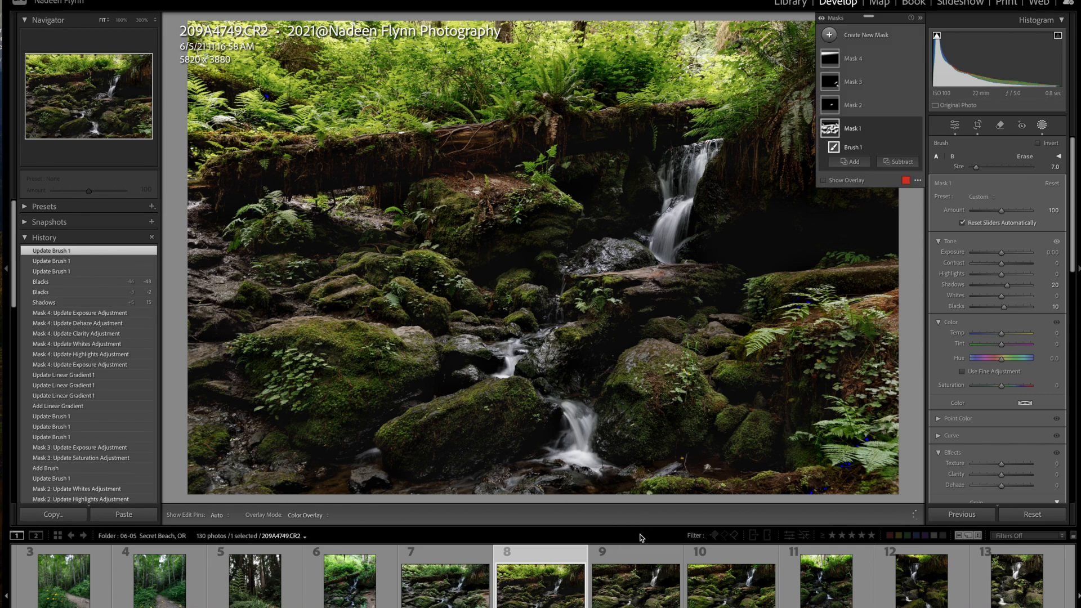
Step: Extend Mask 1 over the clipped-shadow patches in the photo's lower-right ferns and upper-right hanging foliage
mouse_move(806, 482)
left_mouse_down()
mouse_move(825, 481)
mouse_move(800, 484)
left_mouse_up()
left_click_drag(845, 457, 862, 441)
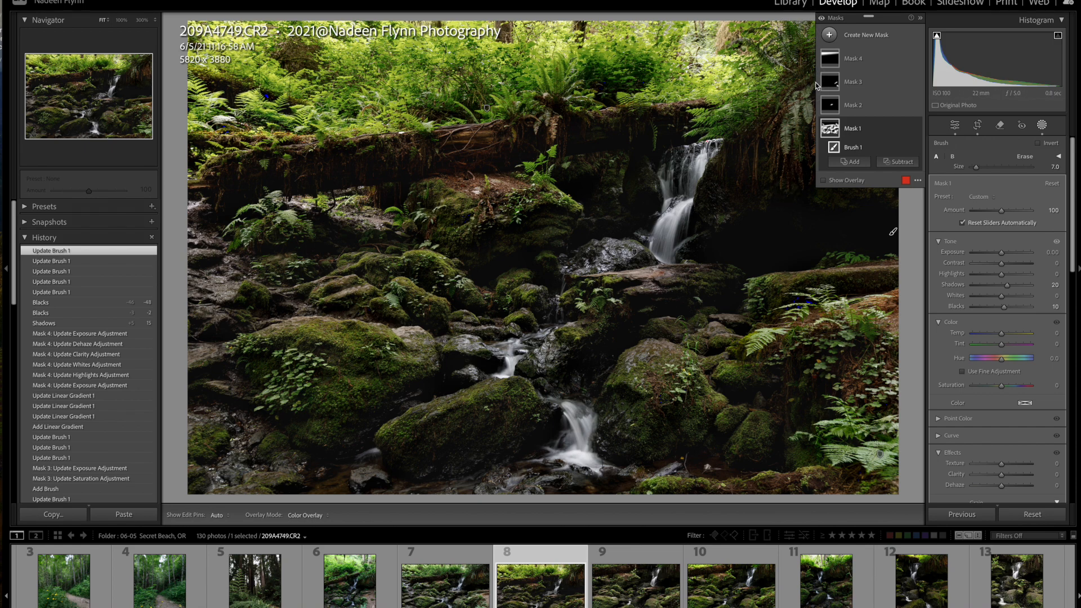
mouse_move(829, 85)
key("h")
mouse_move(861, 70)
left_mouse_down()
mouse_move(890, 85)
mouse_move(862, 42)
mouse_move(898, 35)
left_mouse_up()
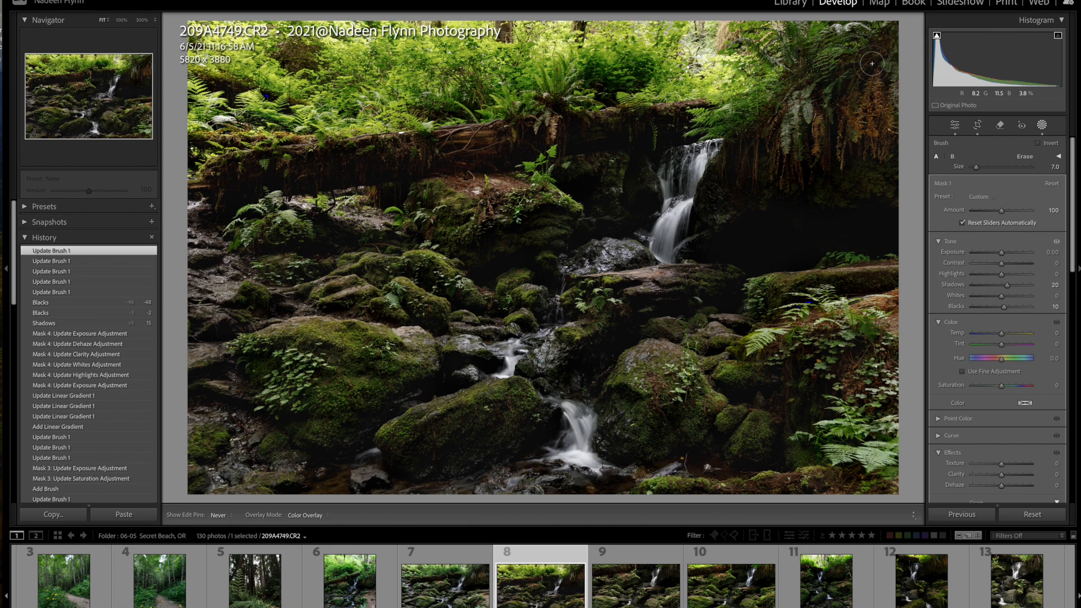
key("h")
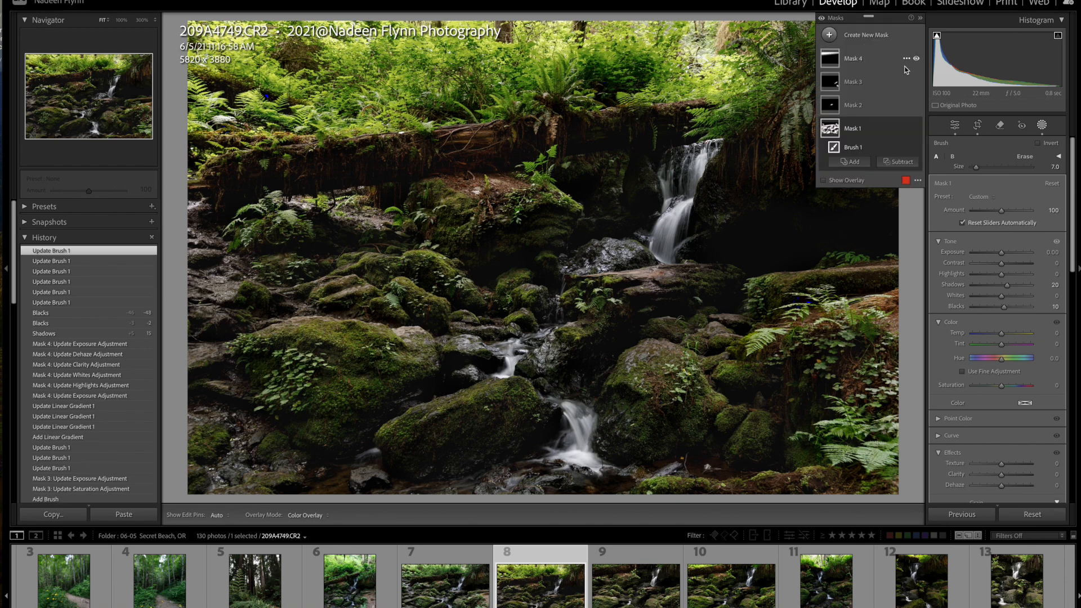
Step: Finish masking and reset the whole photo's Blacks to the default
left_click(1043, 128)
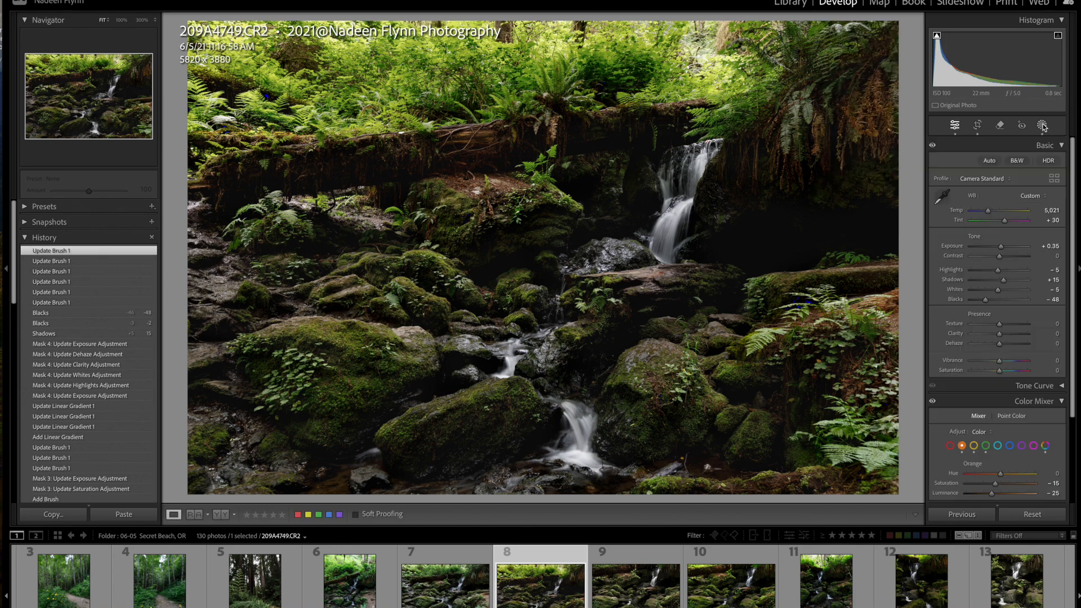
double_click(951, 298)
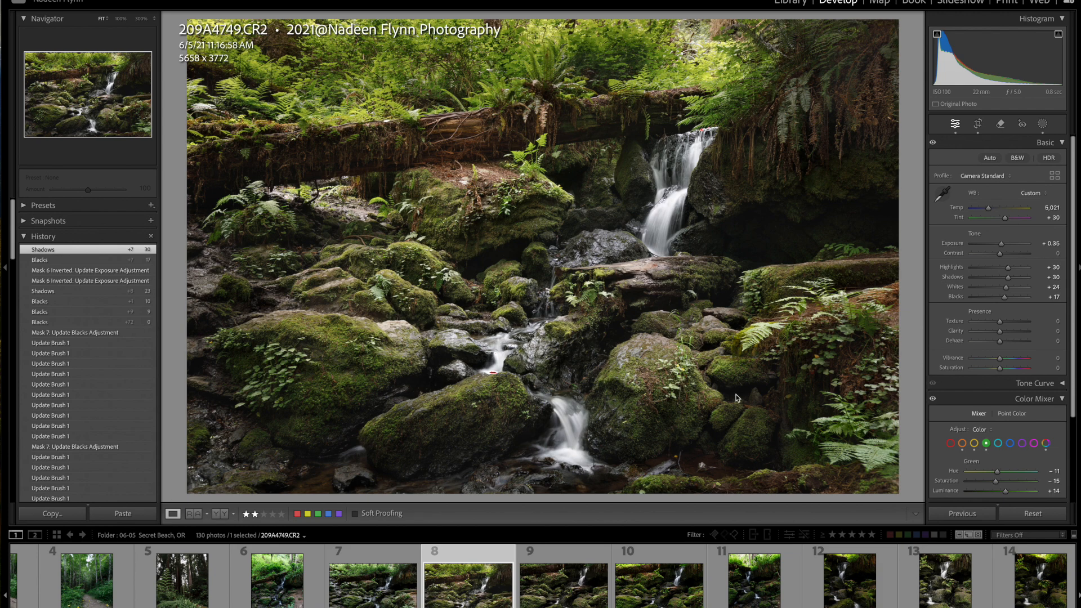
Step: Examine Mask 6's radial gradient over the waterfall and the mask options for duplicating and inverting it
left_click(1043, 125)
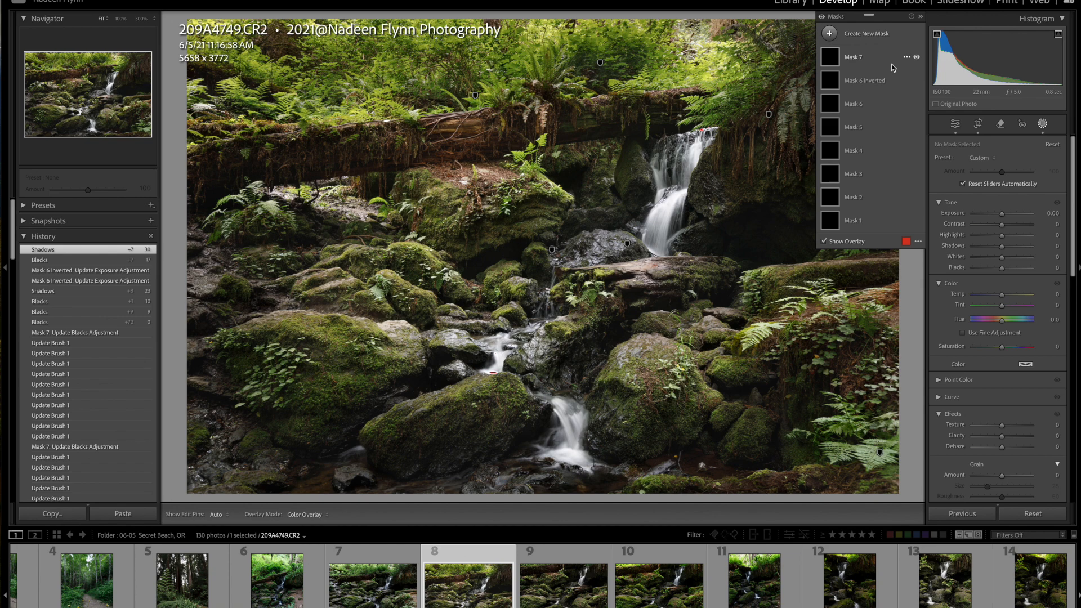
left_click(833, 107)
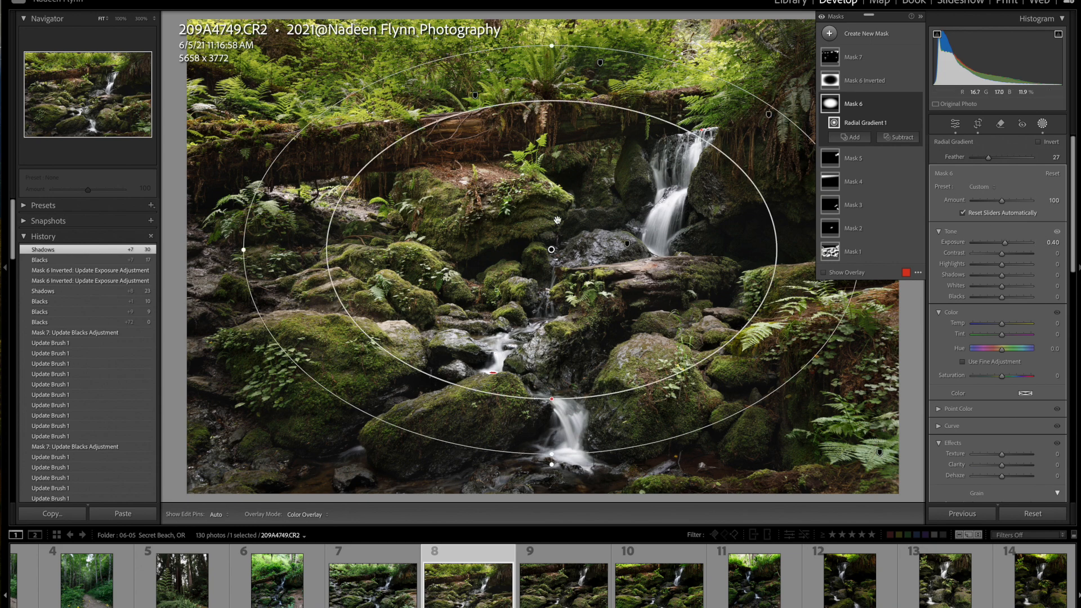
mouse_move(886, 107)
left_click(906, 104)
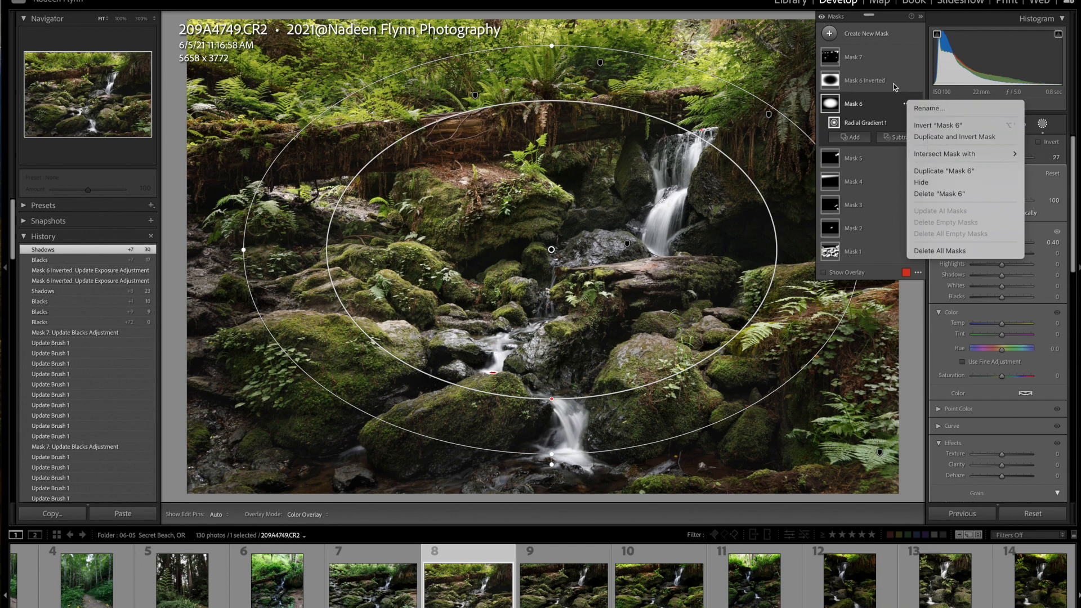
left_click(834, 82)
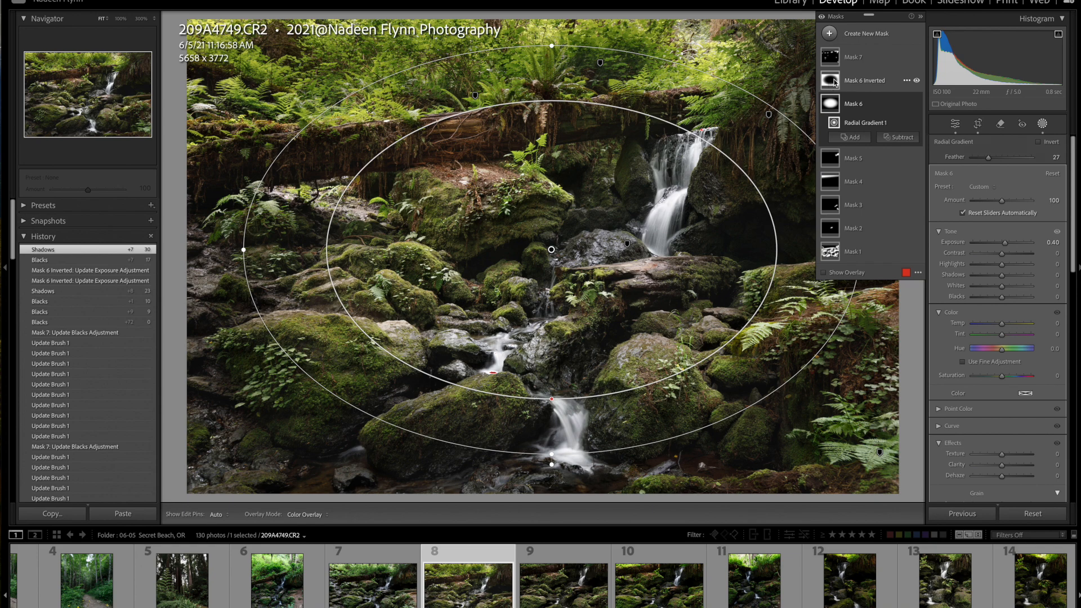
Step: Compare Mask 6 with Mask 6 Inverted and its Exposure setting, and check which areas Mask 7 covers
mouse_move(835, 82)
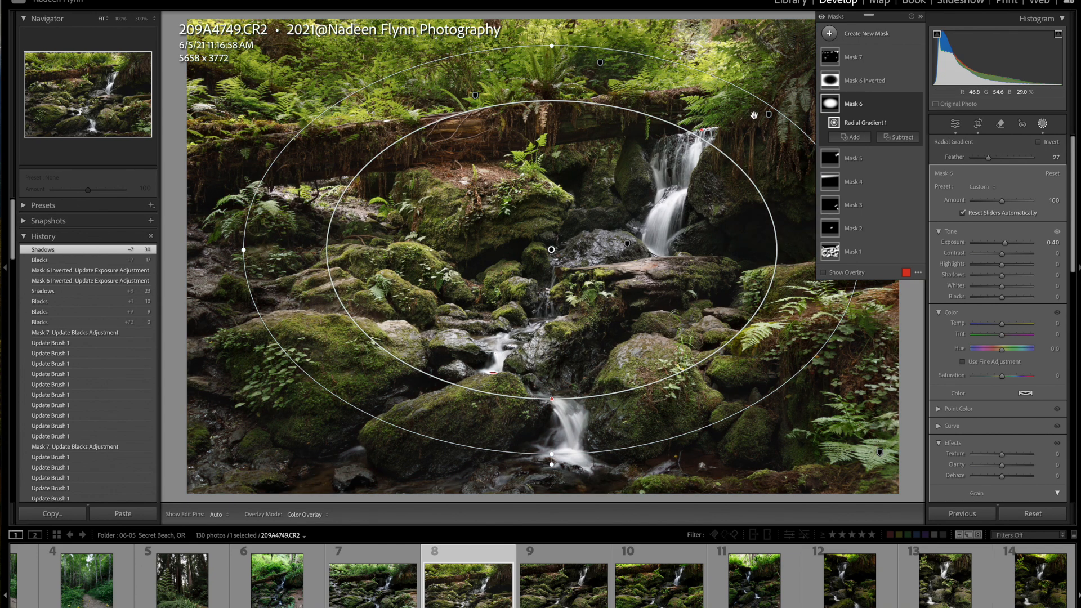
left_click(832, 104)
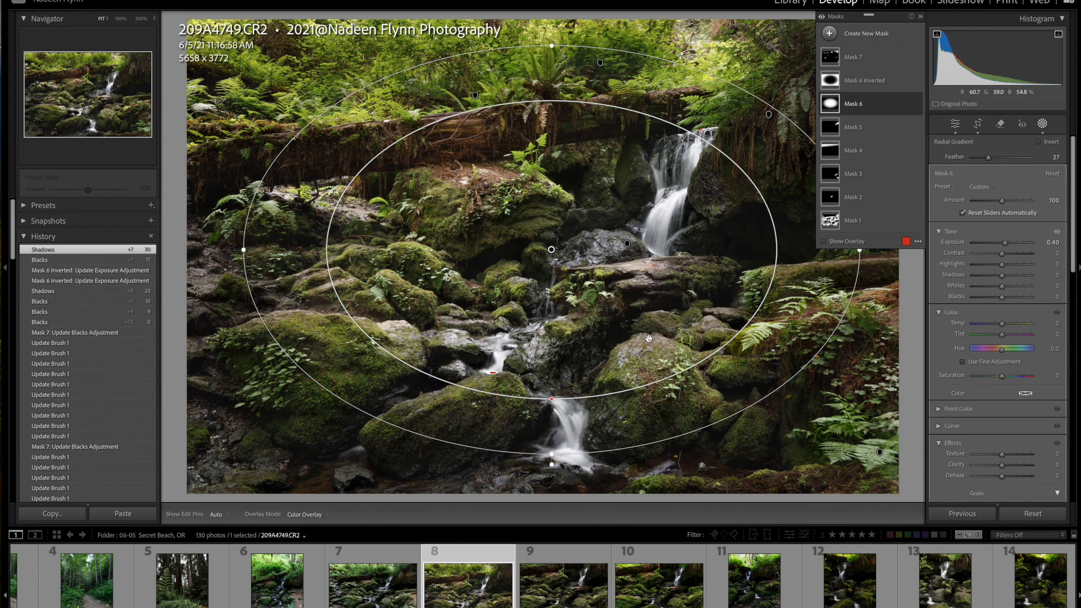
left_click(833, 81)
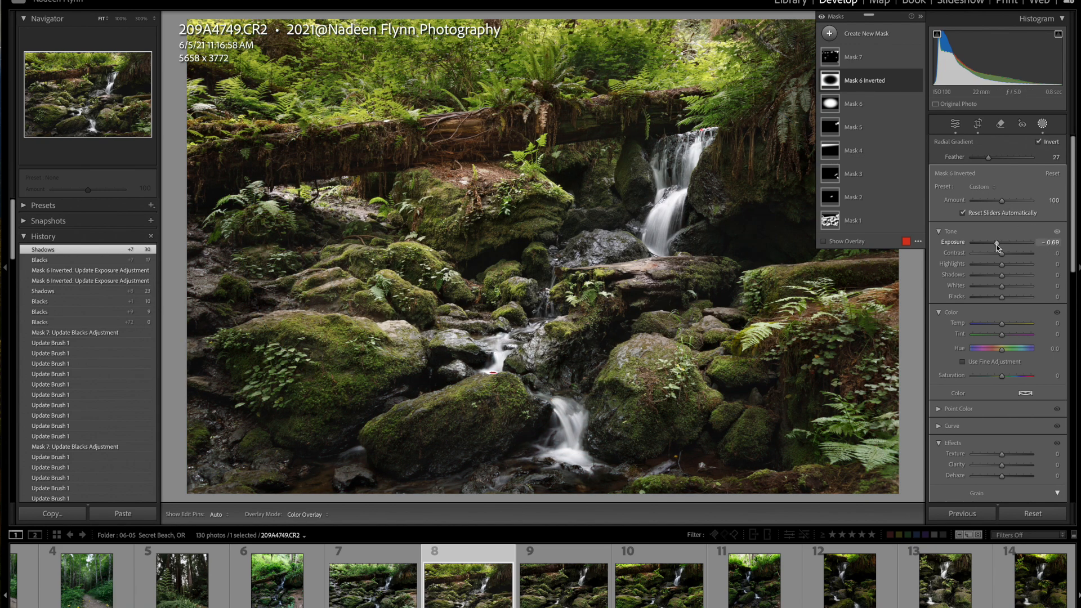
mouse_move(806, 309)
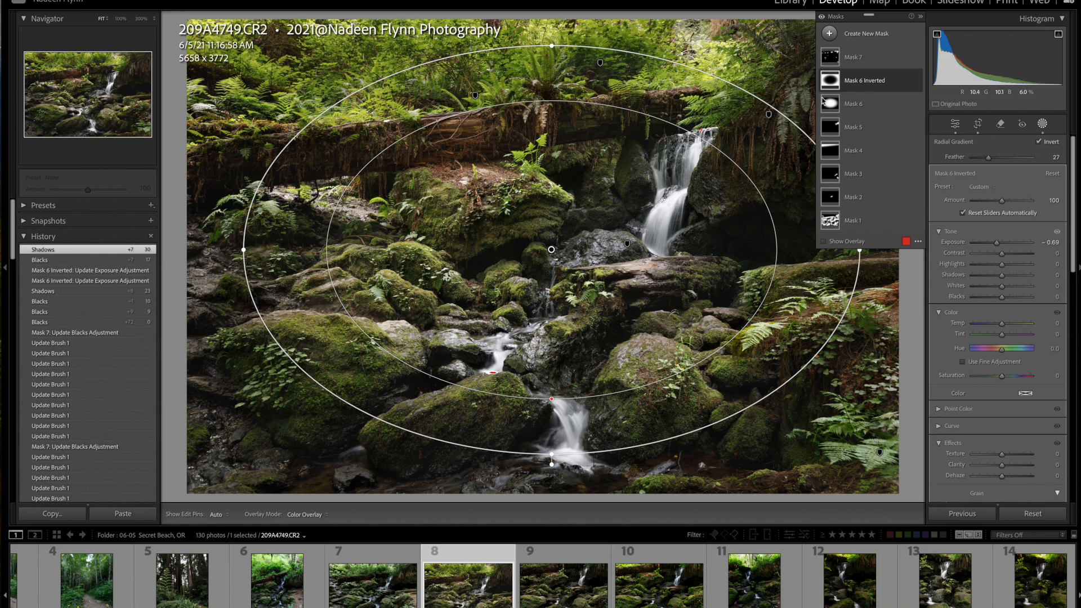
mouse_move(836, 59)
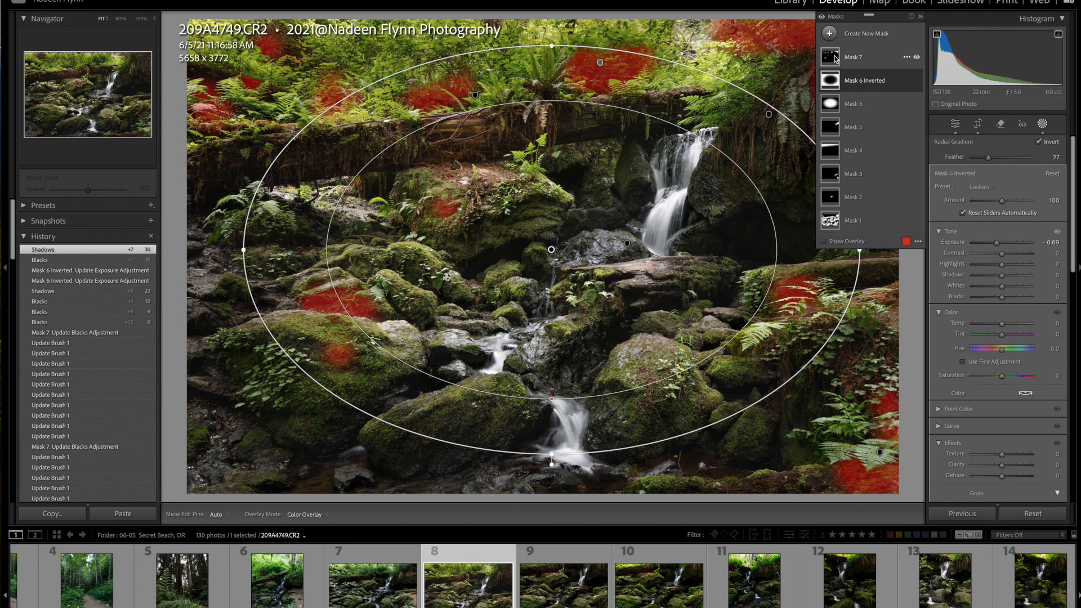
left_click(1043, 125)
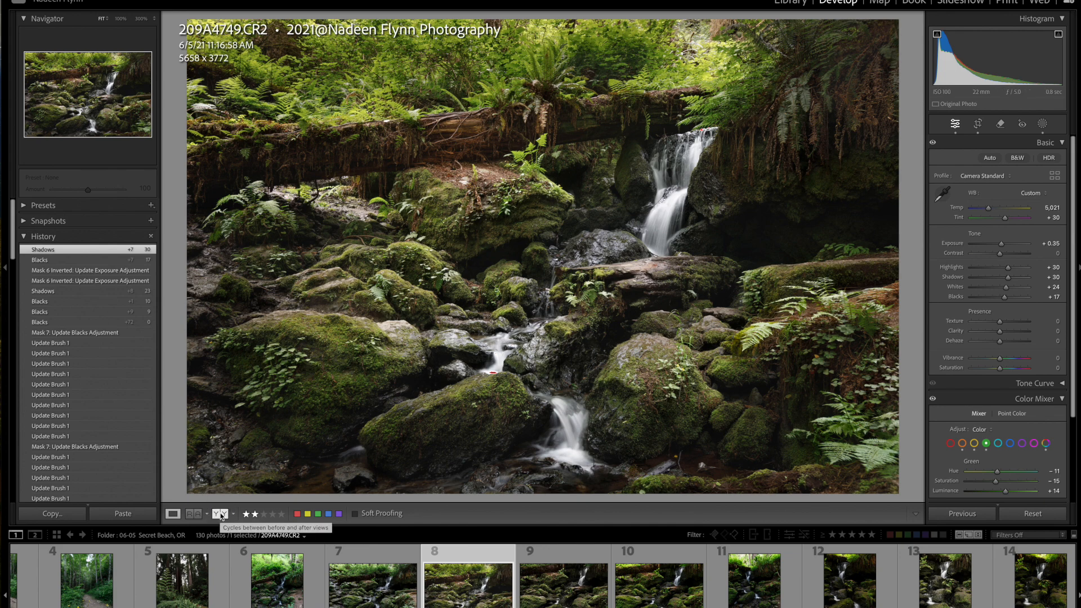
Step: Compare the photo before and after editing side by side, and return to the single-photo Loupe view
left_click(221, 514)
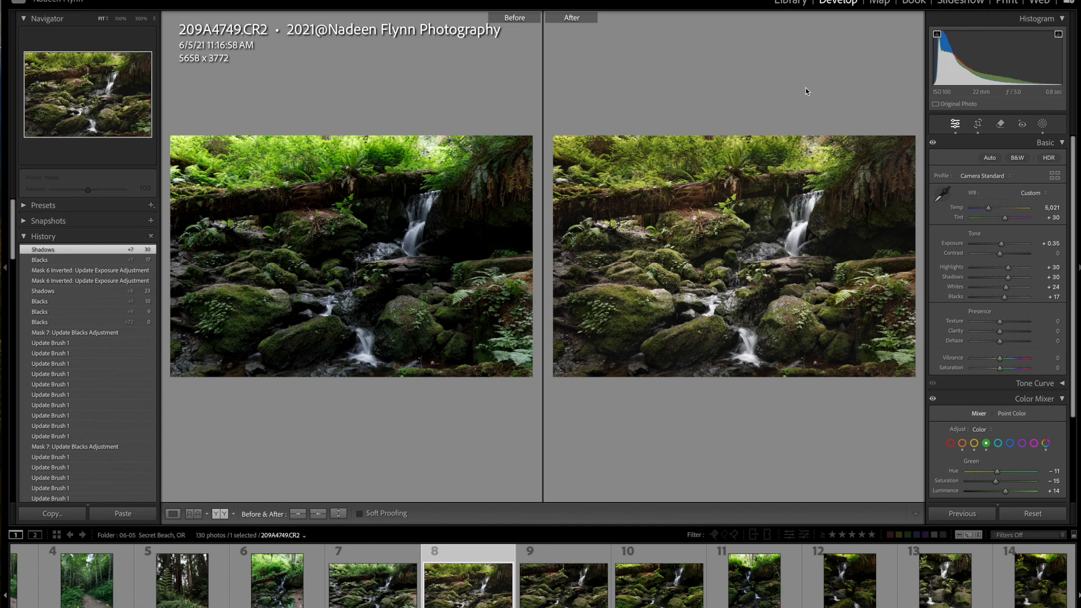
left_click(173, 514)
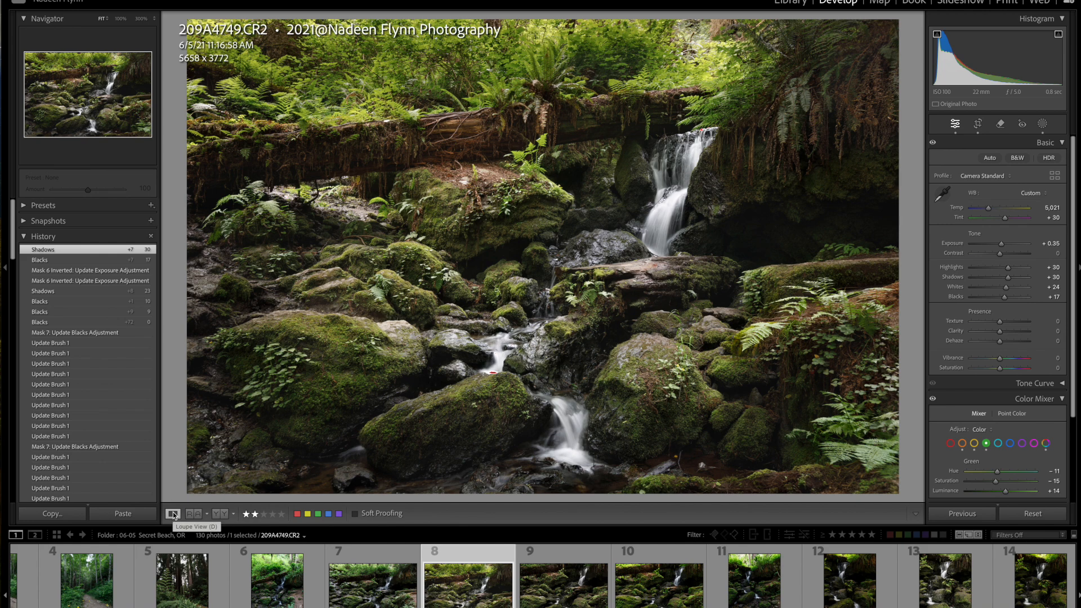